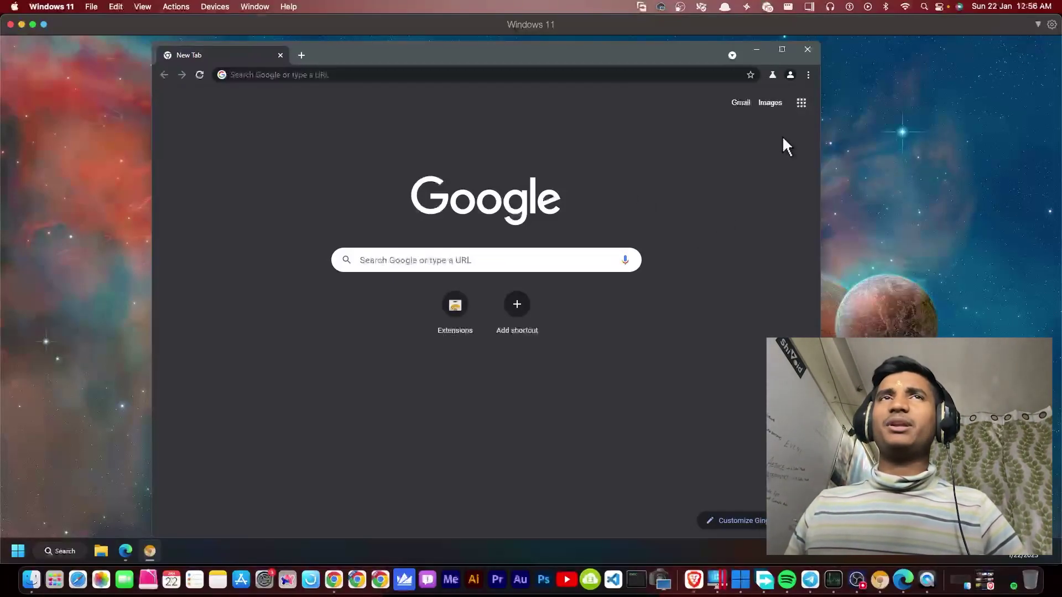
Step: Search Chrome's stored cookies for 'openai' and remove all shown site data
left_click(808, 75)
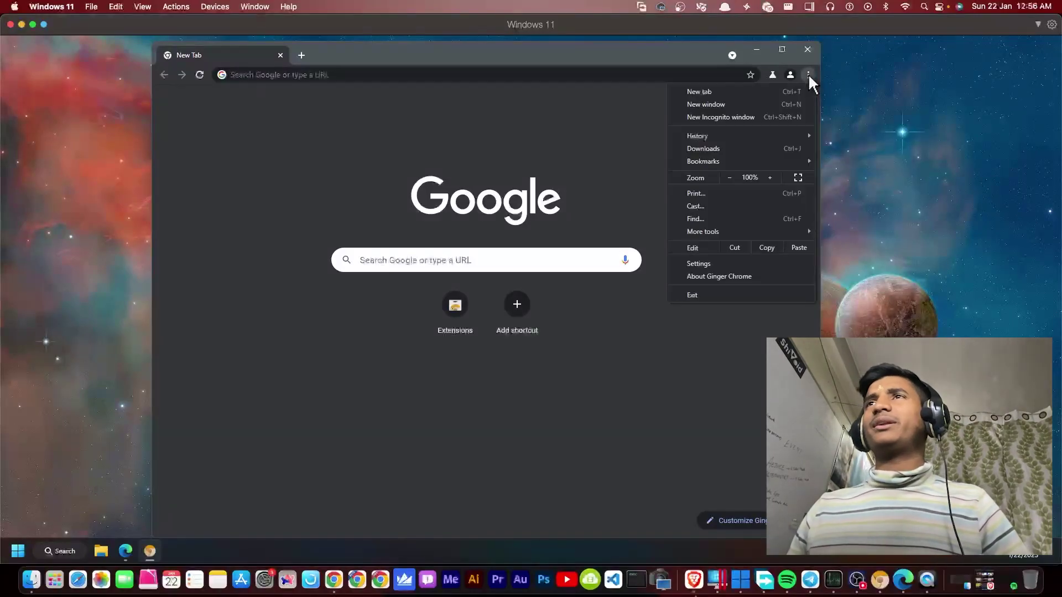
left_click(698, 263)
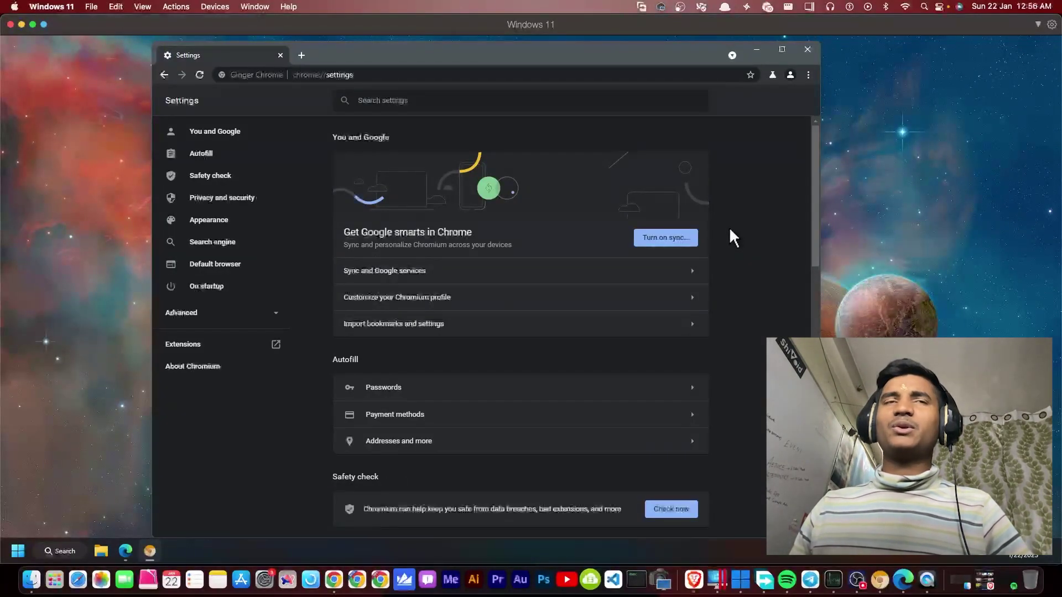
left_click(214, 208)
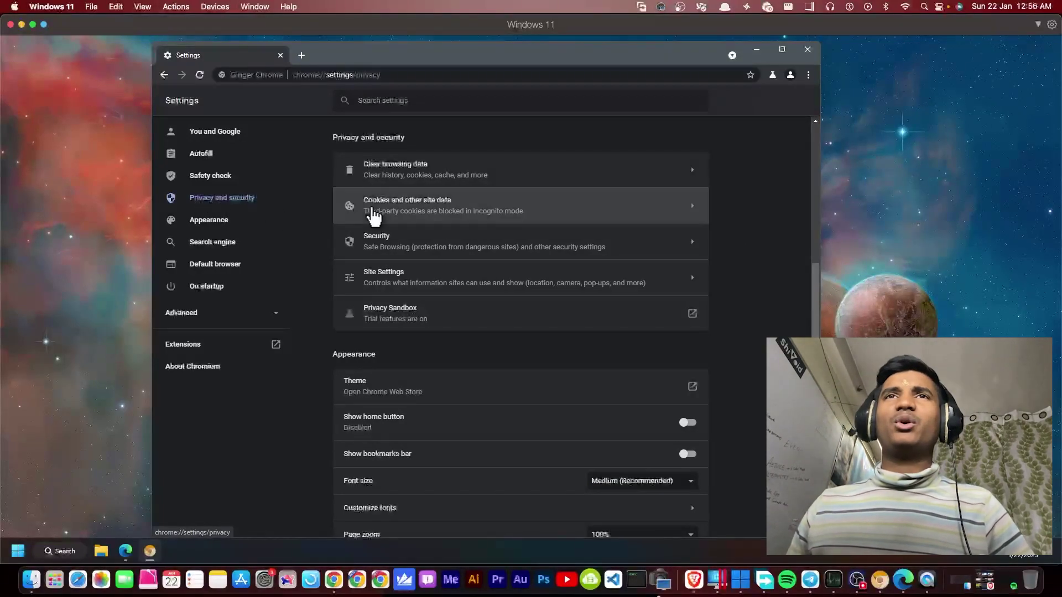
left_click(375, 216)
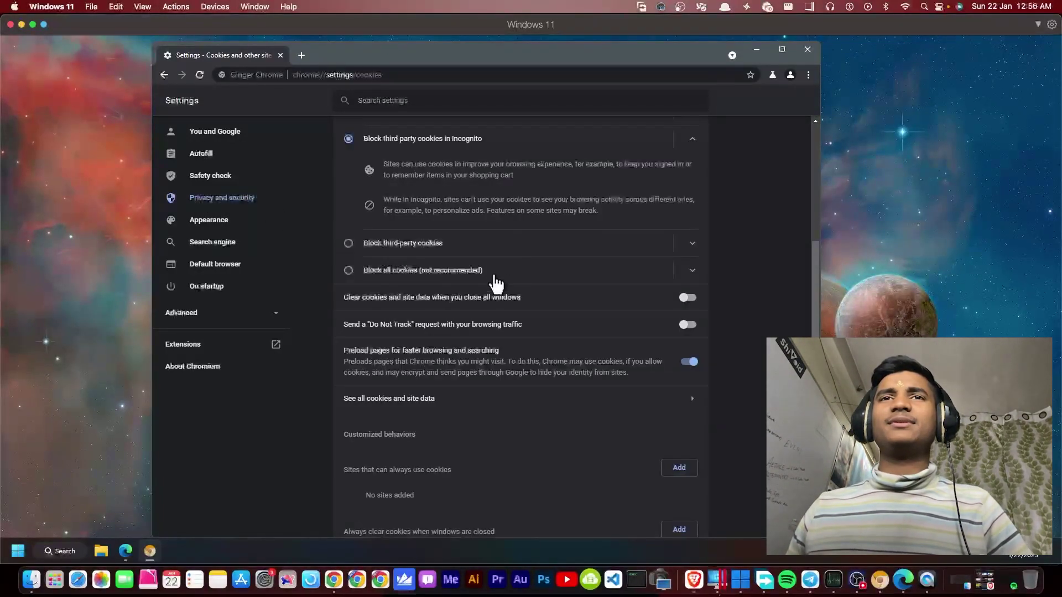
left_click(429, 403)
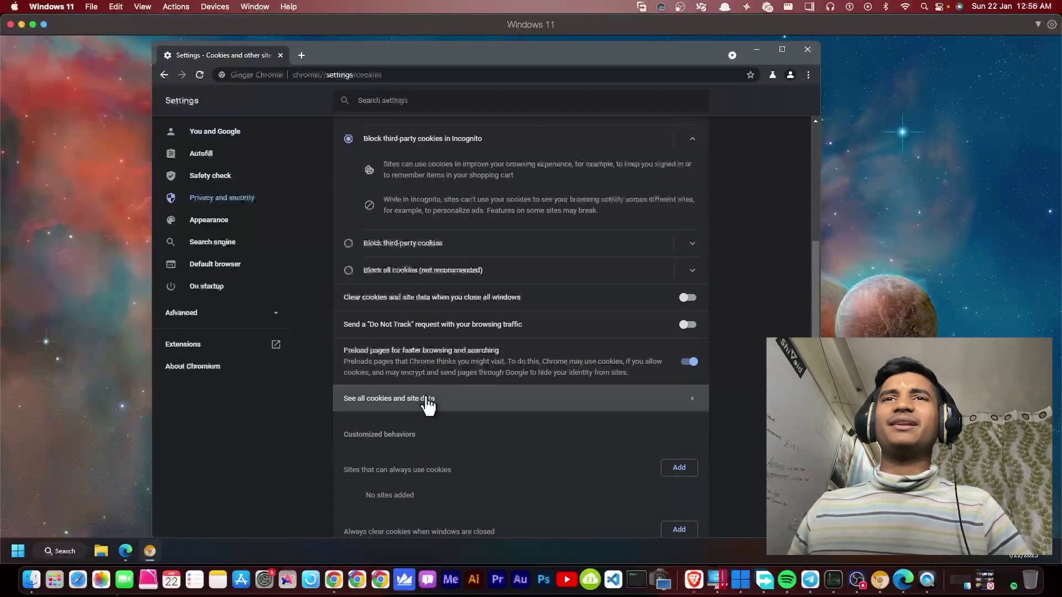
left_click(630, 131)
type("openai")
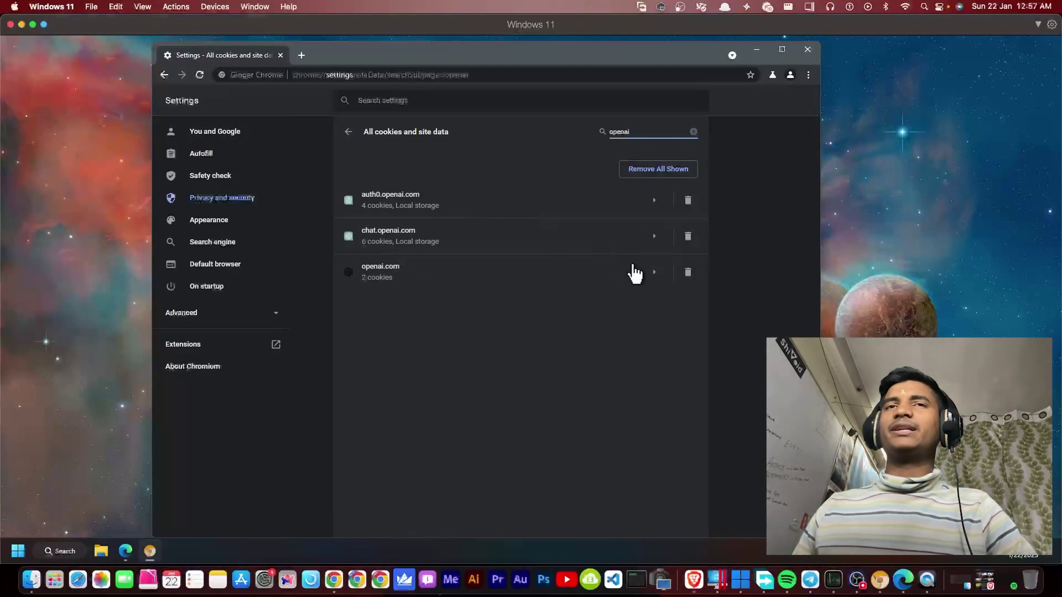
left_click(687, 272)
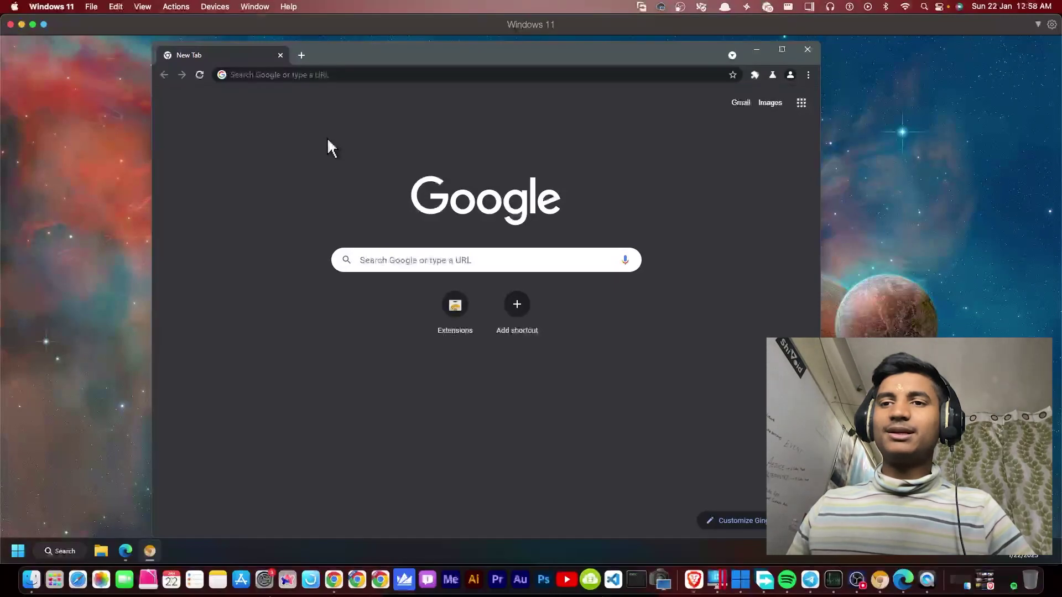
Step: Switch off the Custom Cursor for Chrome and Image Downloader extensions on the Extensions page
left_click(806, 76)
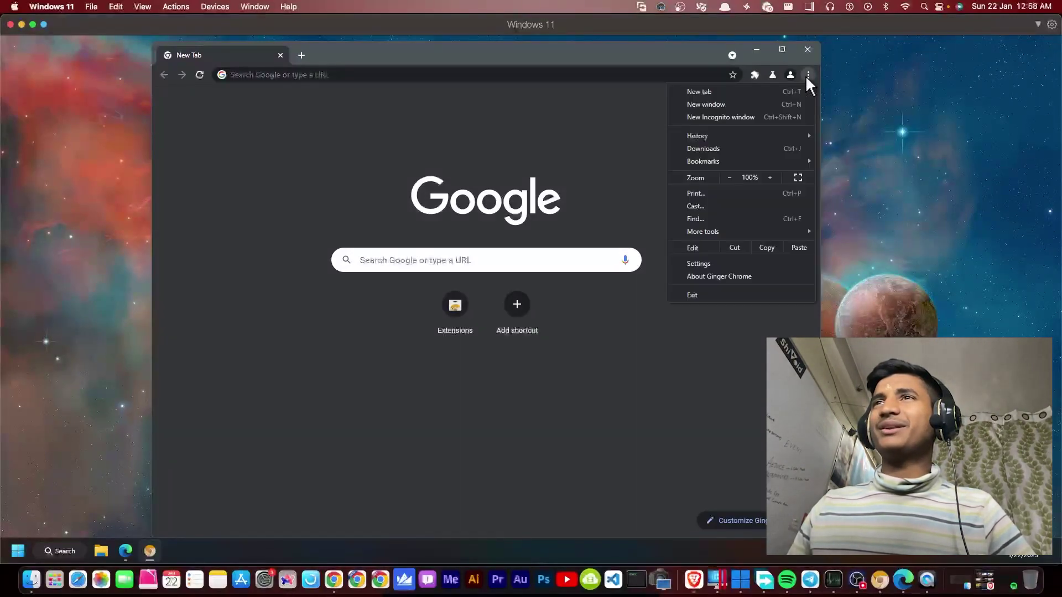
mouse_move(696, 230)
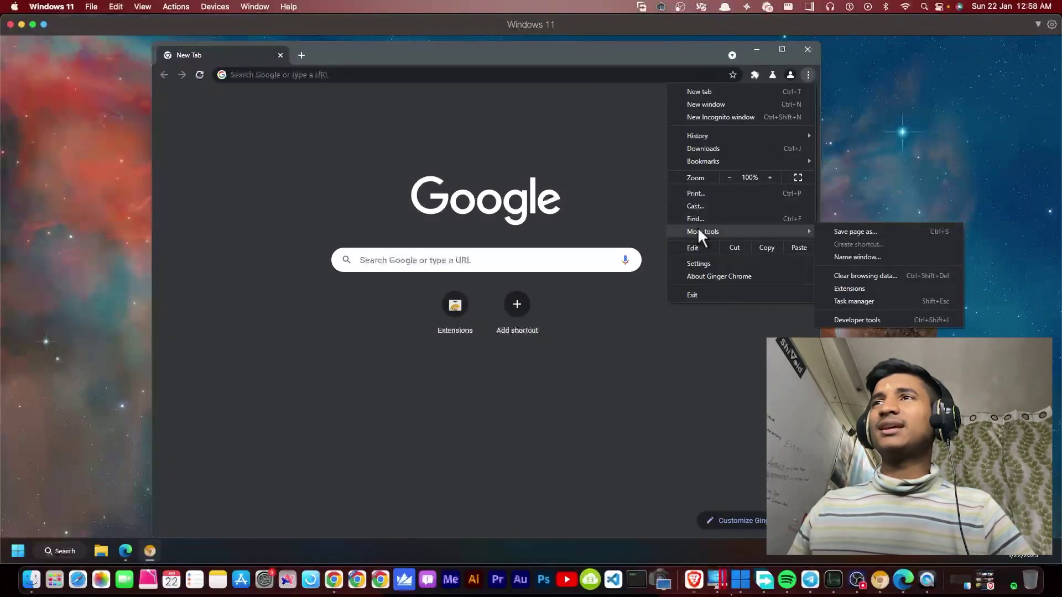
left_click(858, 288)
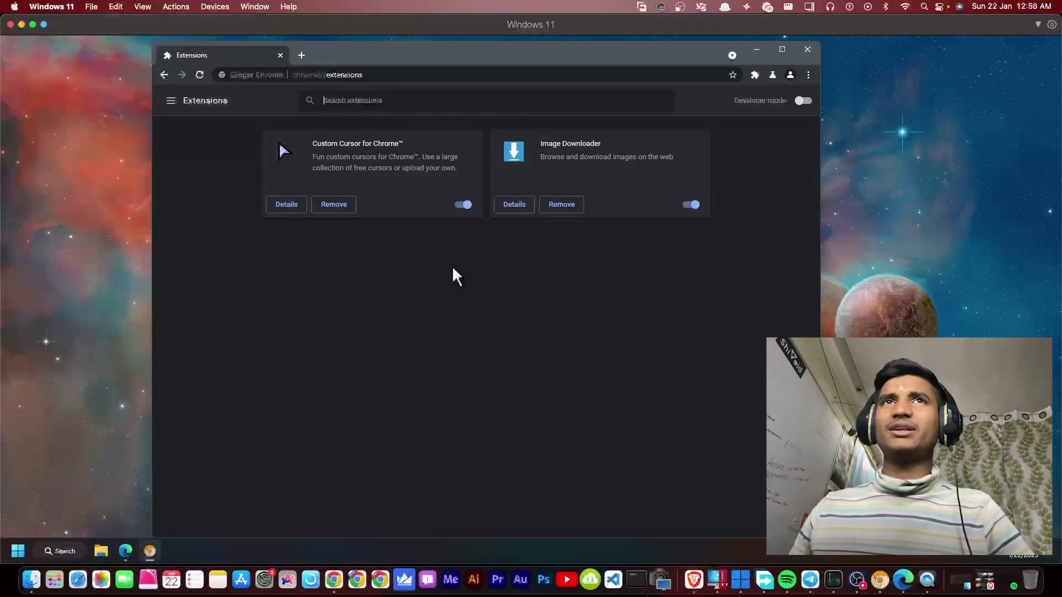
left_click(464, 206)
left_click(691, 204)
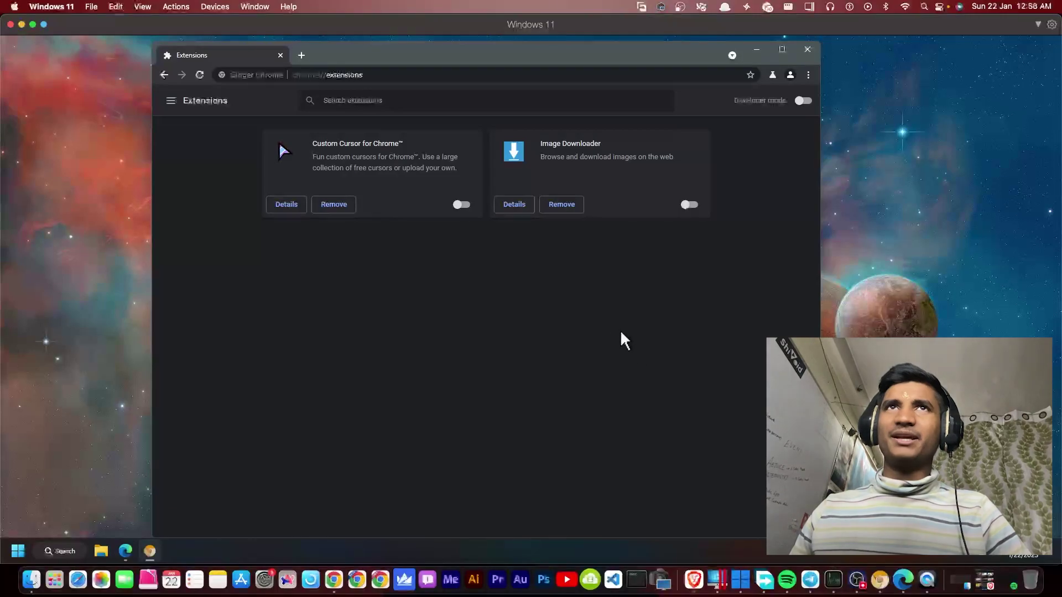
Step: Search Google for 'chrome web stor' in a new tab and open the Chrome Web Store
left_click(301, 56)
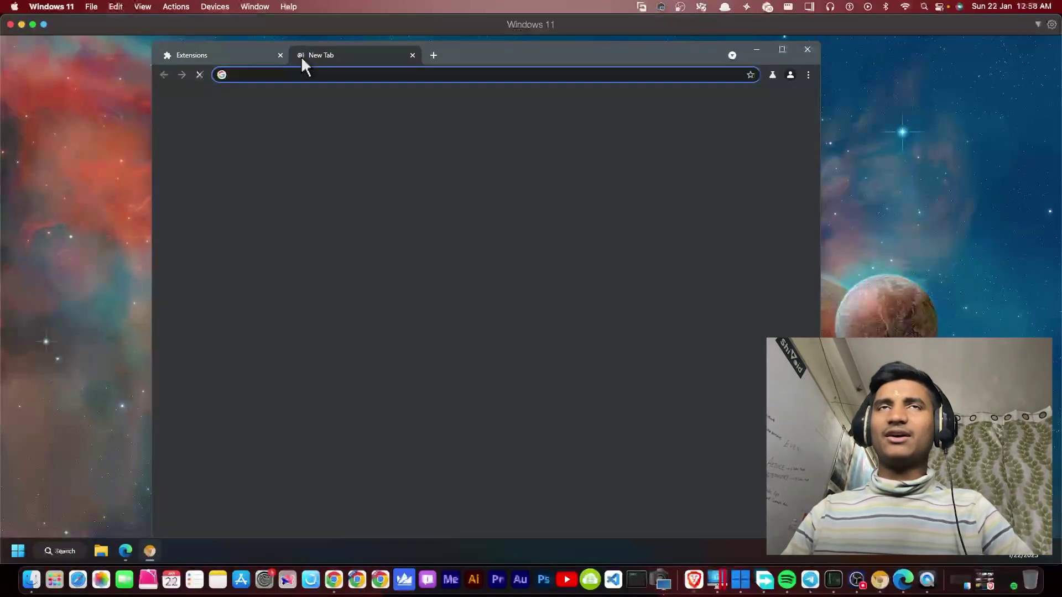
type("chrome web stor")
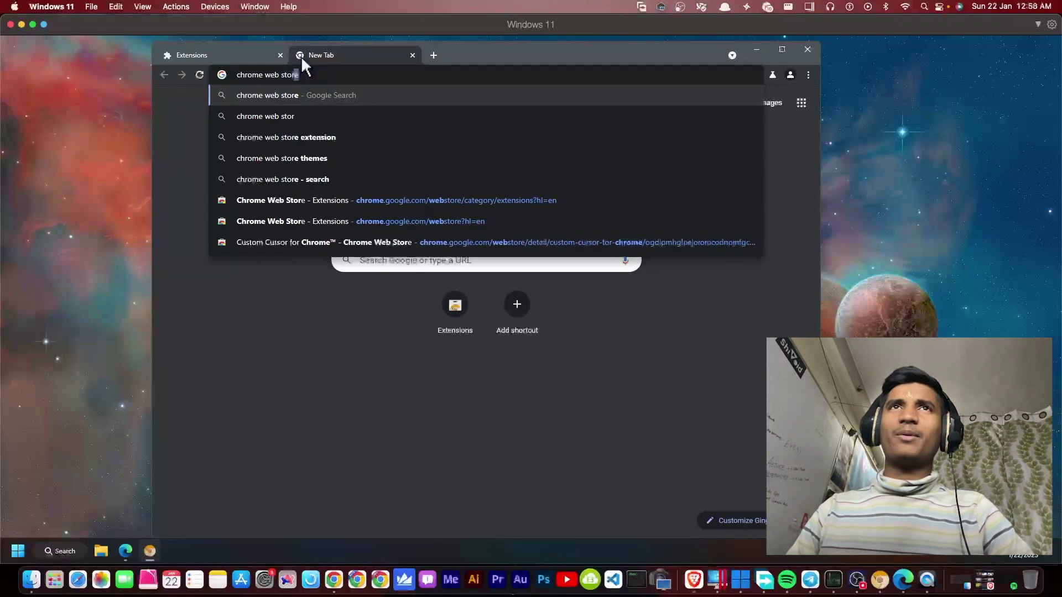
key("Return")
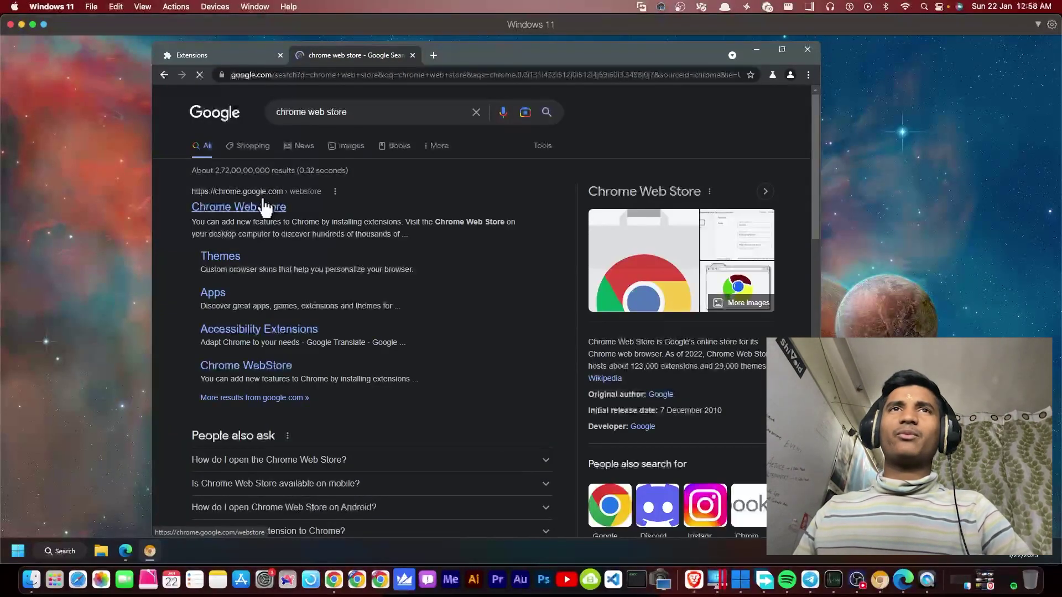
left_click(264, 208)
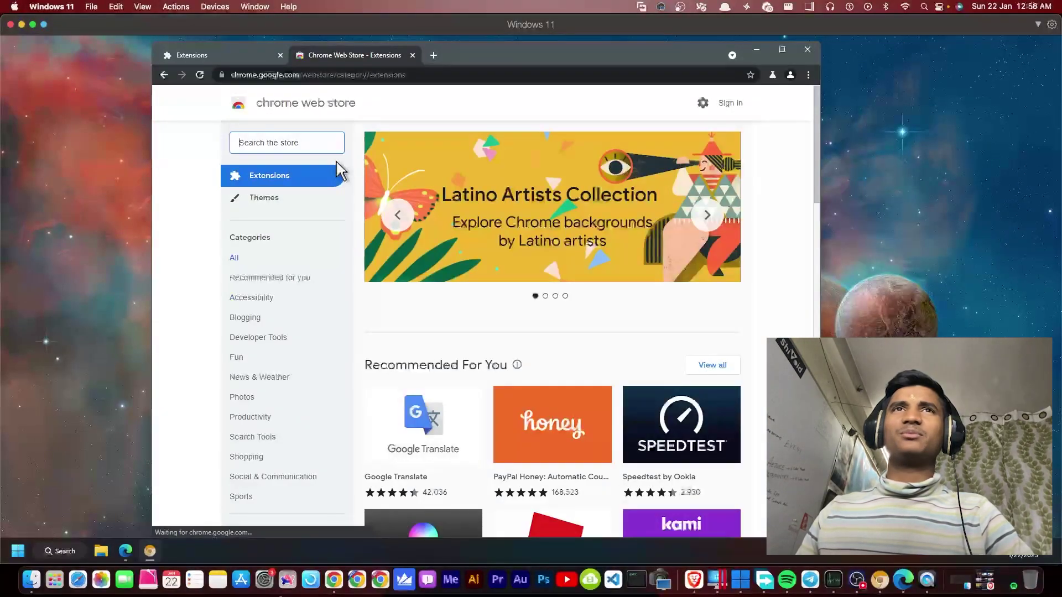
Step: Search the store for 'touch vpn' and start adding Touch VPN to Chrome
left_click(262, 143)
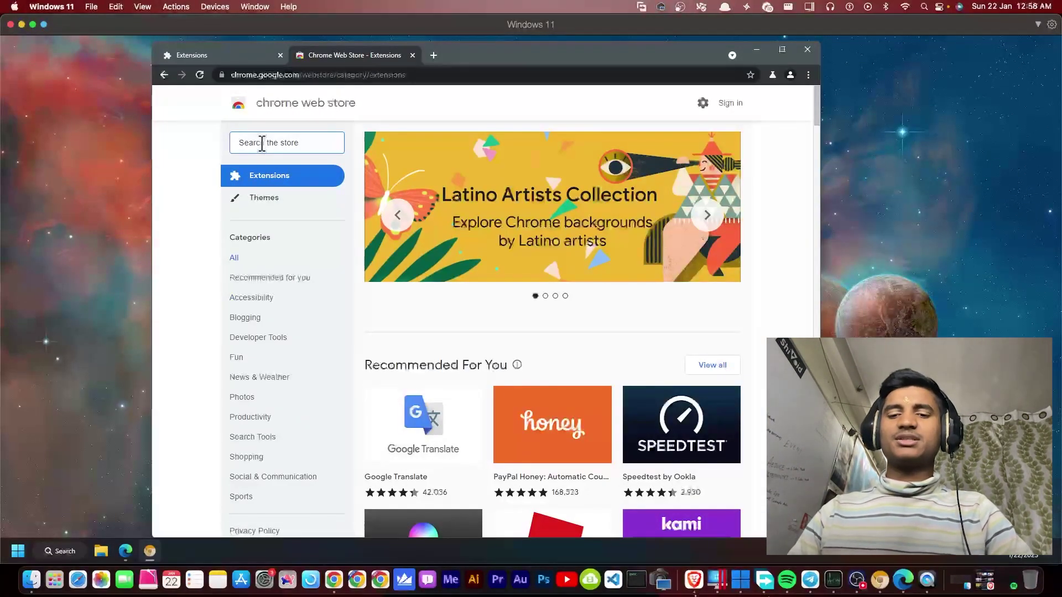
type("touch vpn")
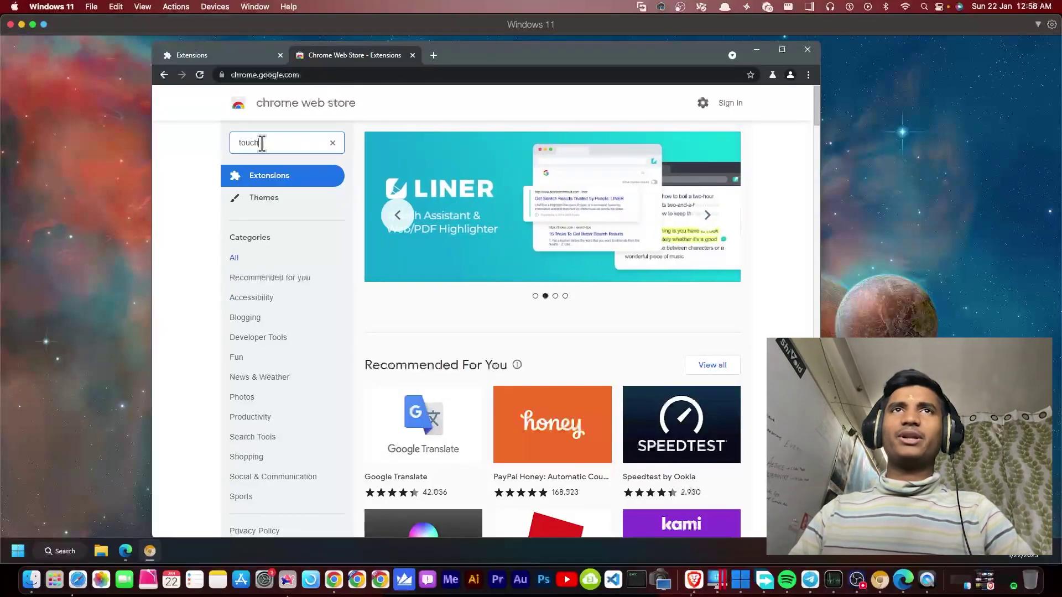
key("Return")
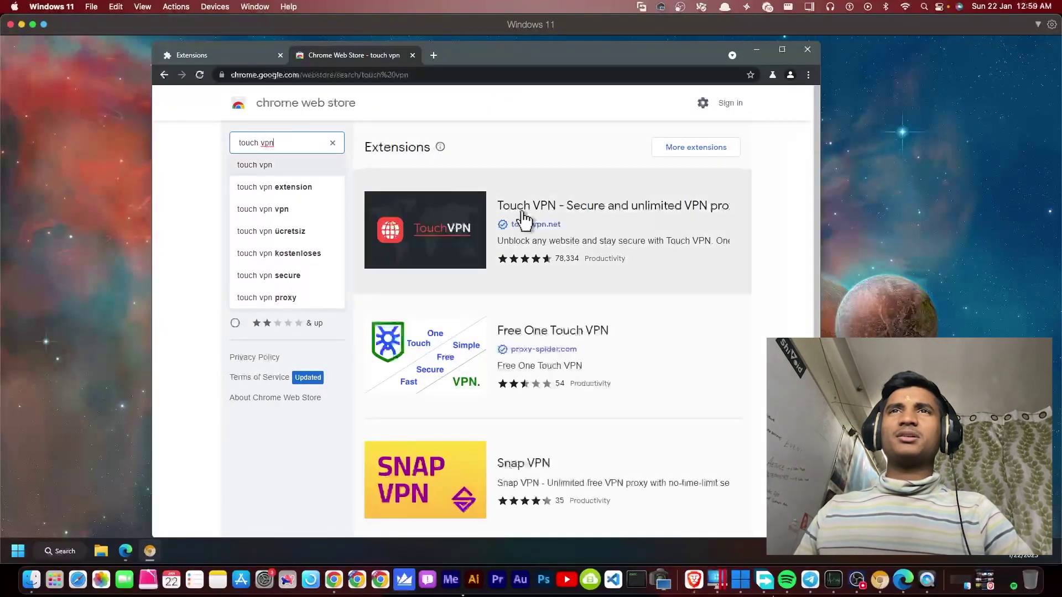
left_click(538, 209)
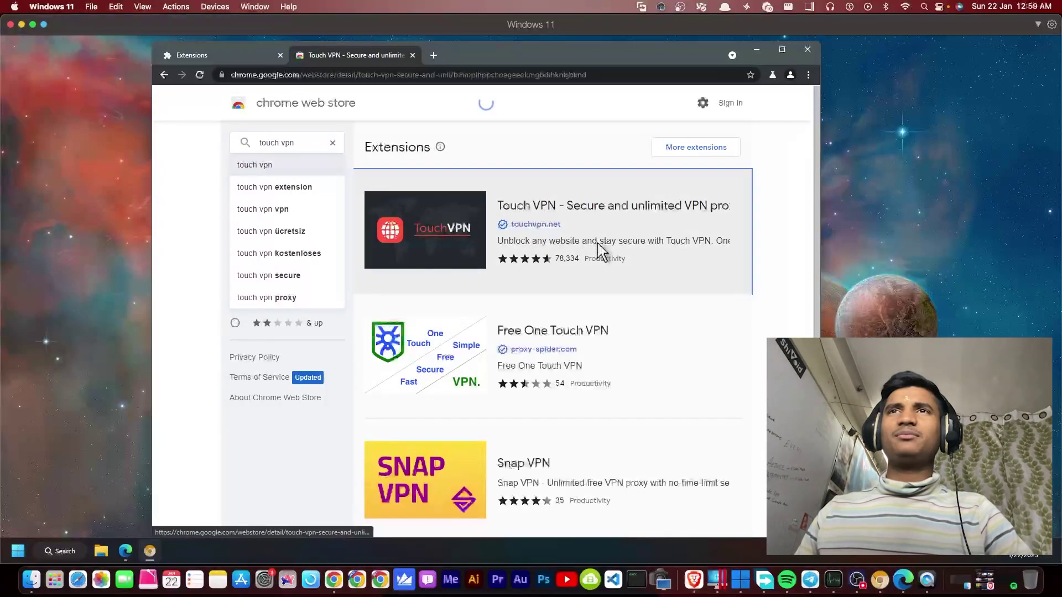
left_click(706, 184)
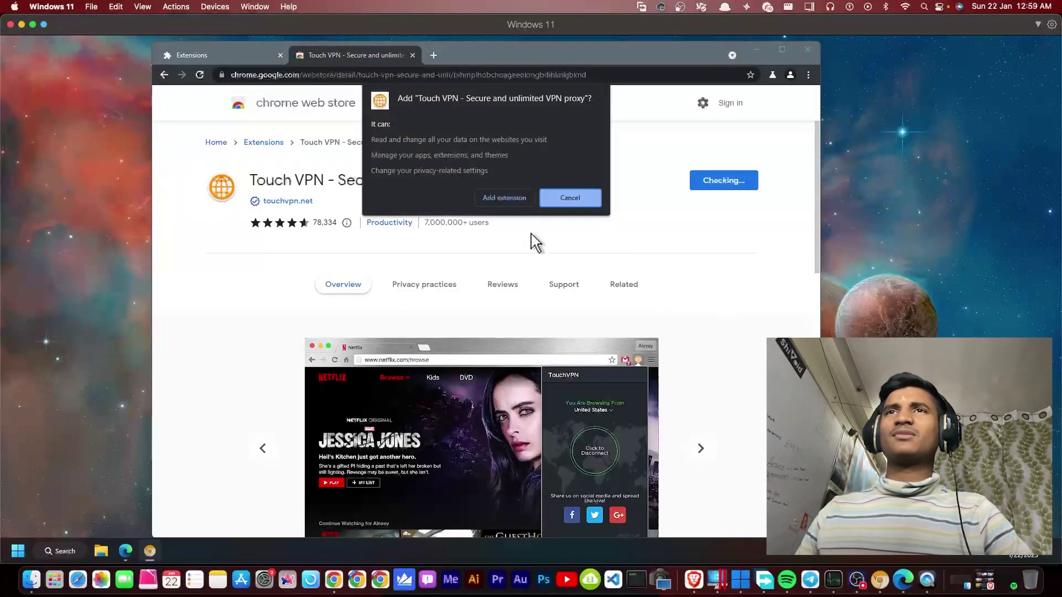
Step: Confirm the Touch VPN install and connect it through a United States location
left_click(496, 196)
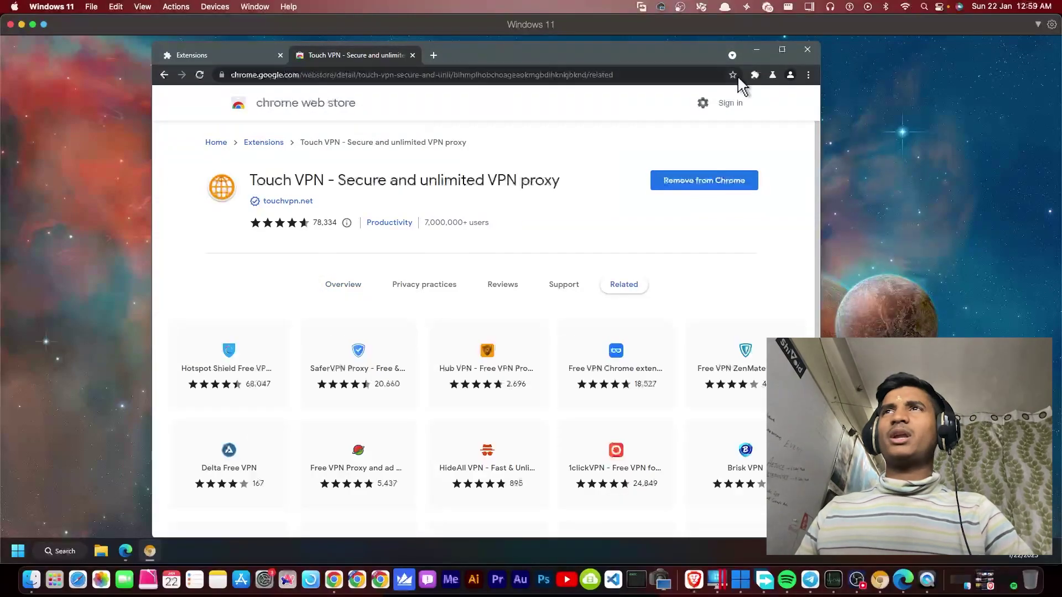
left_click(753, 75)
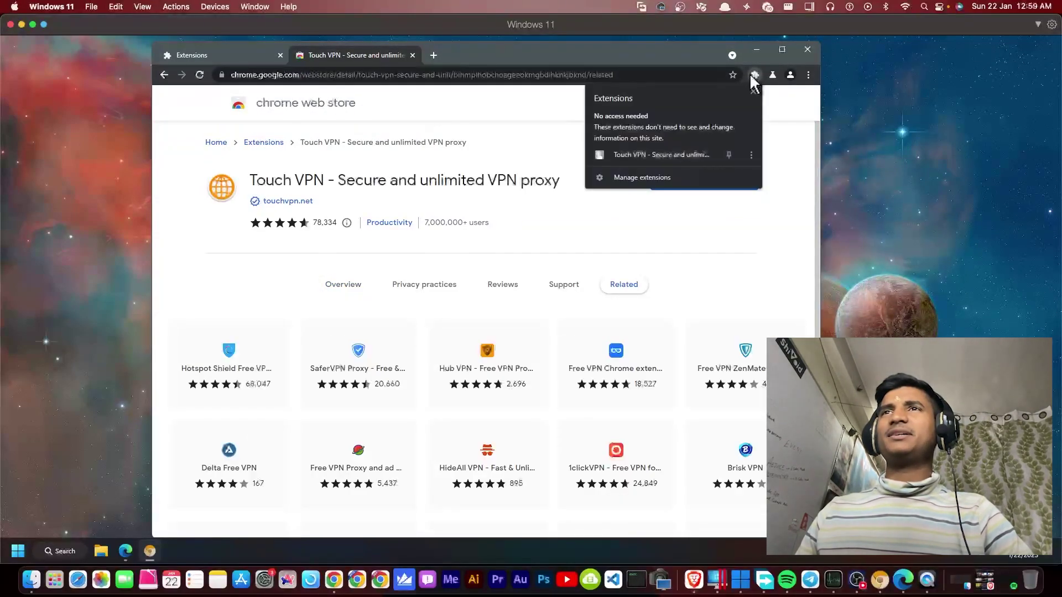
left_click(636, 170)
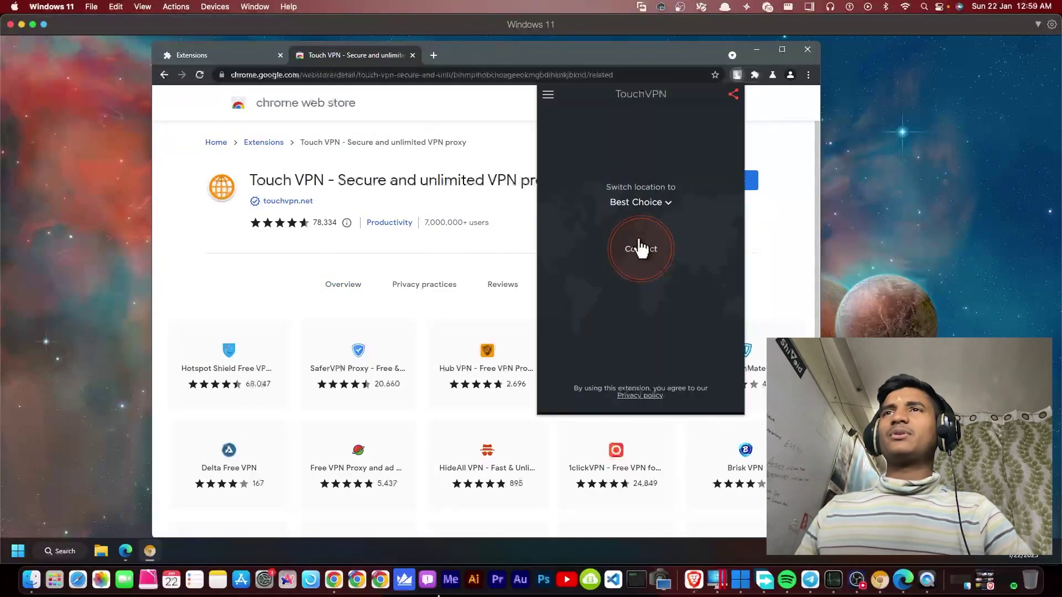
left_click(644, 205)
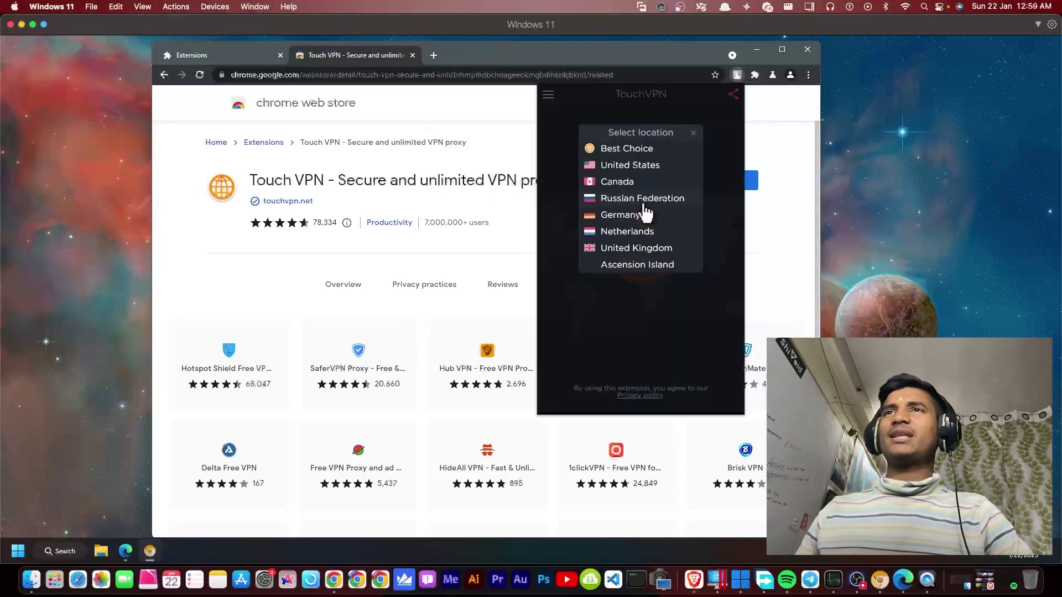
left_click(639, 165)
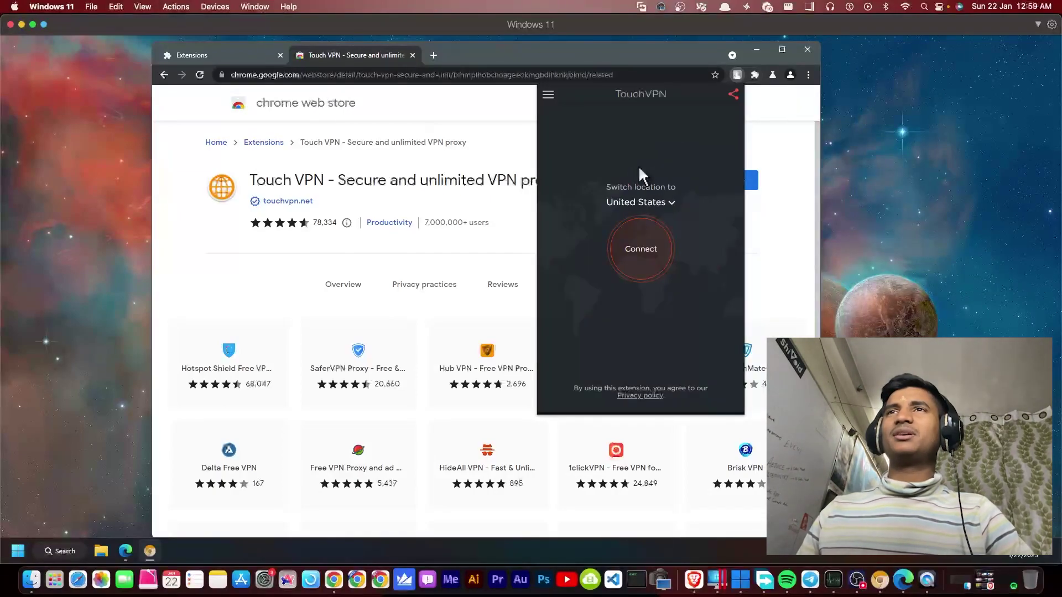
left_click(644, 249)
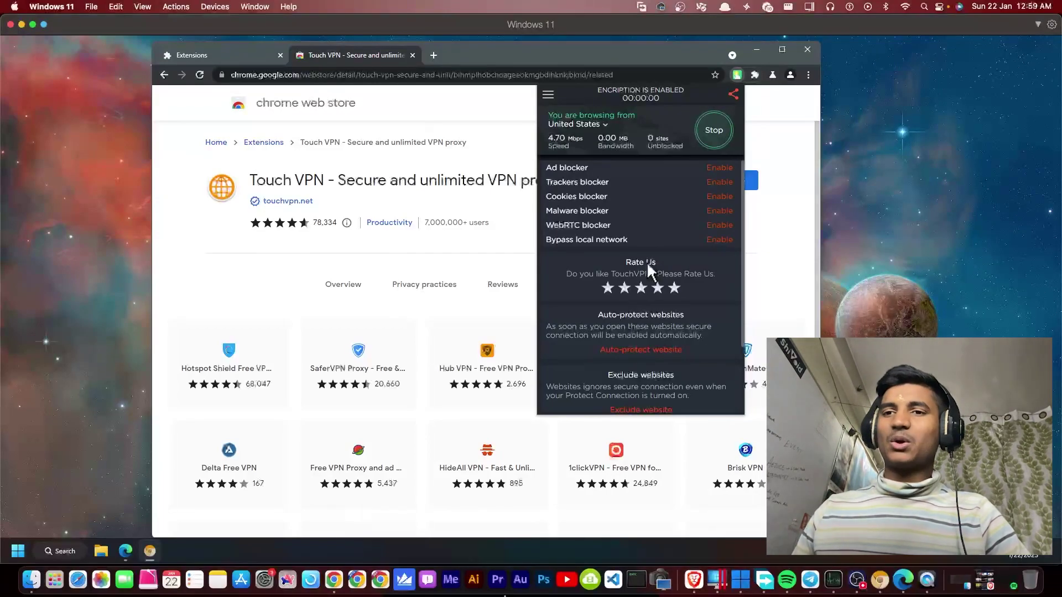
left_click(525, 166)
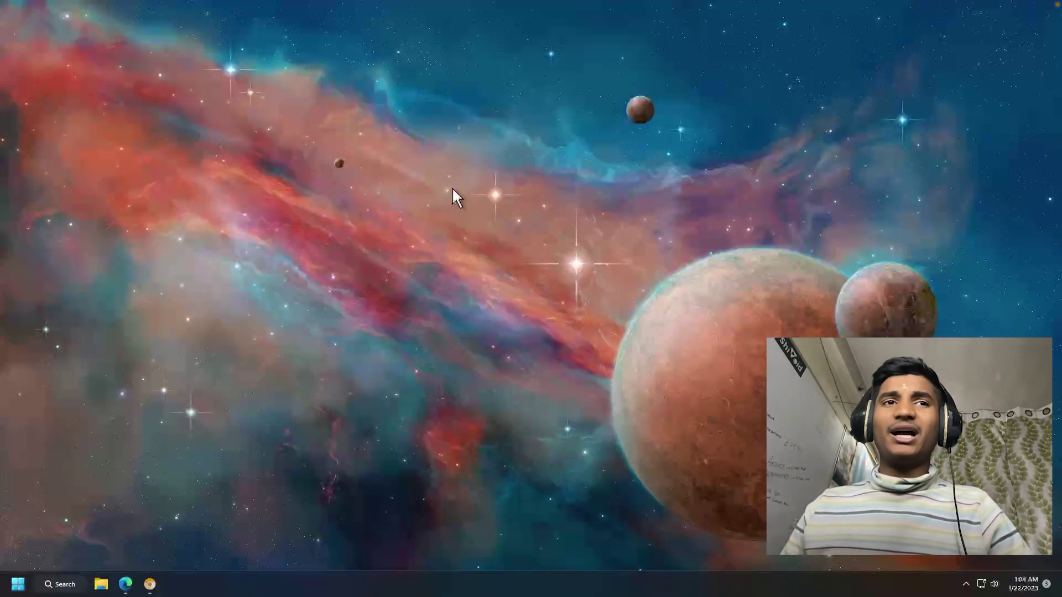
Step: Search Windows for 'cmd' and bring up Command Prompt's launch options
key("super")
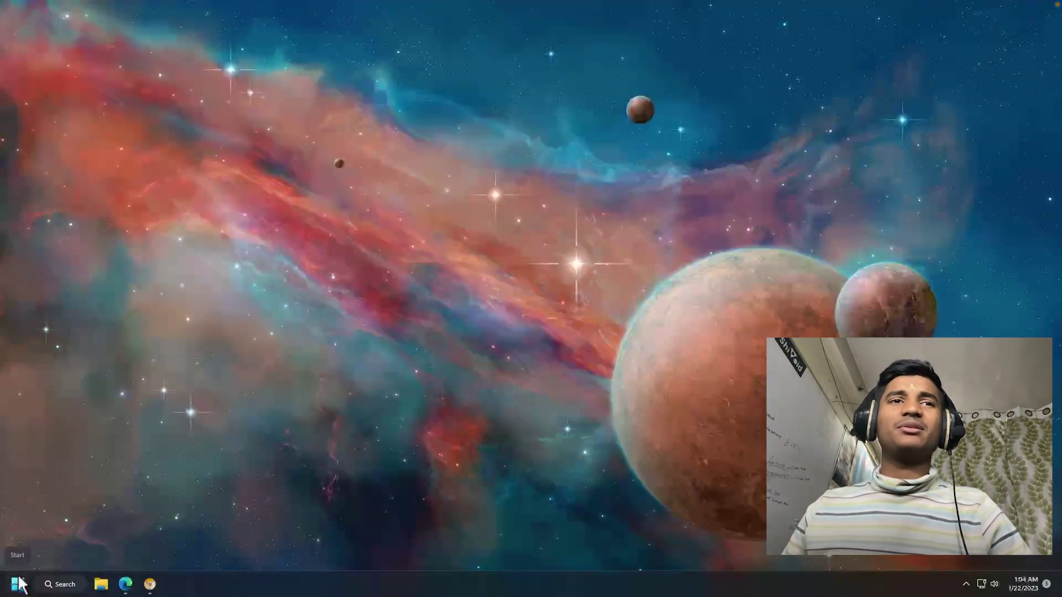
type("cmd")
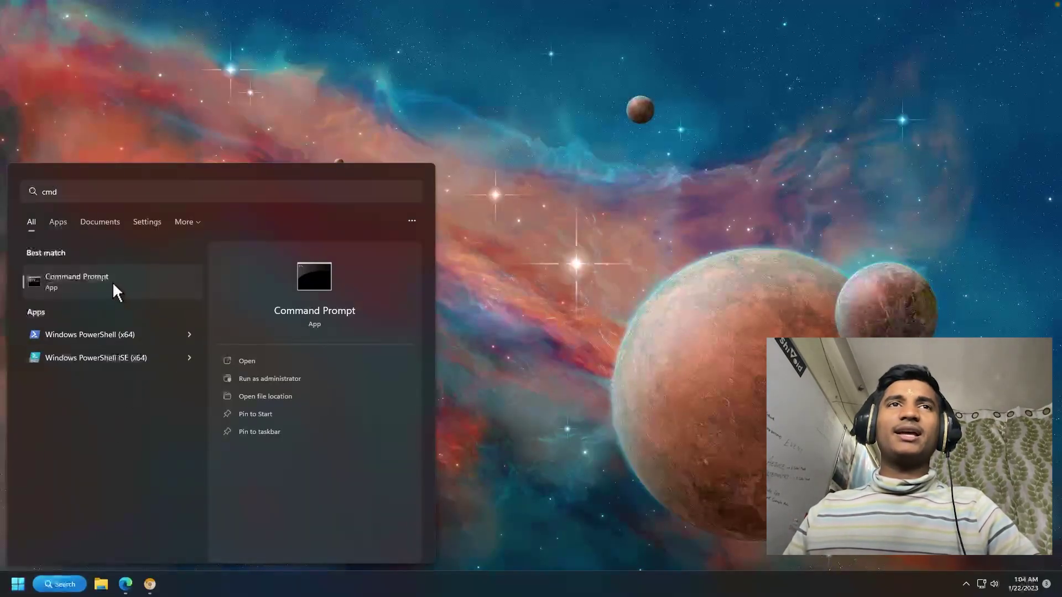
right_click(112, 281)
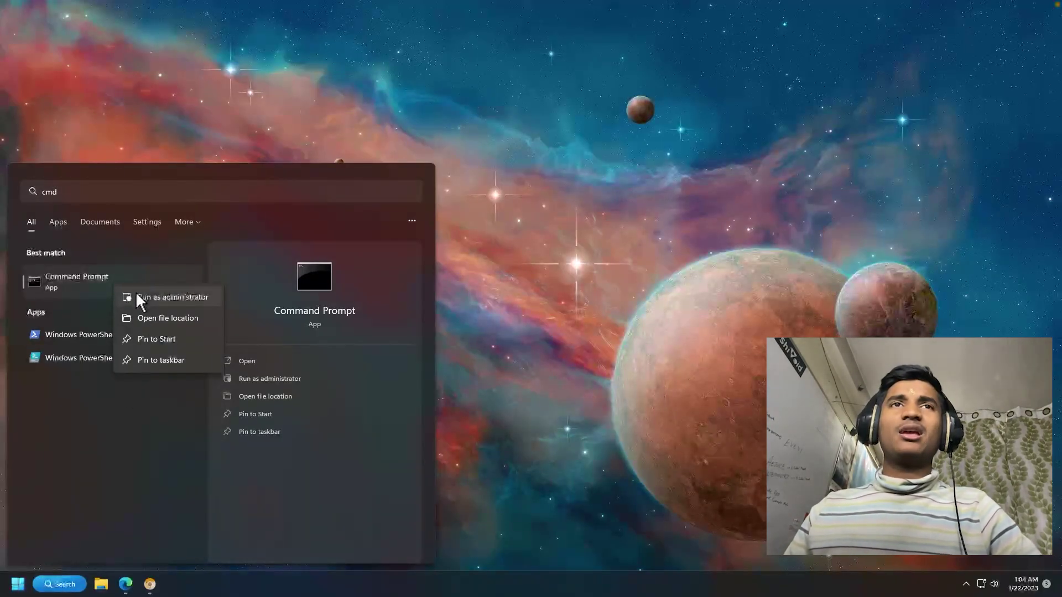
Step: Launch Command Prompt as administrator and run ipconfig /release
left_click(137, 293)
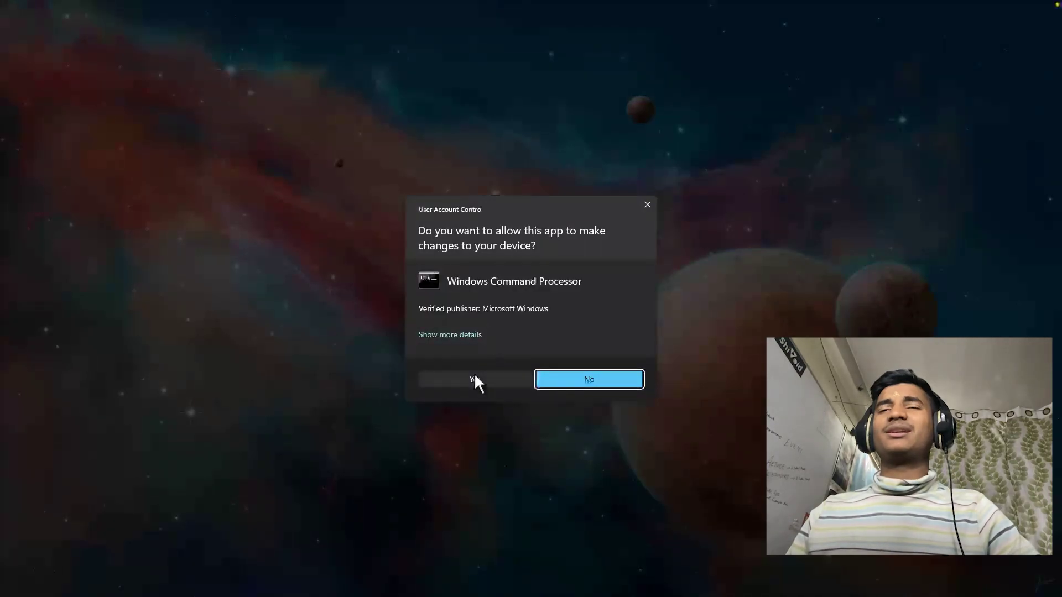
left_click(474, 374)
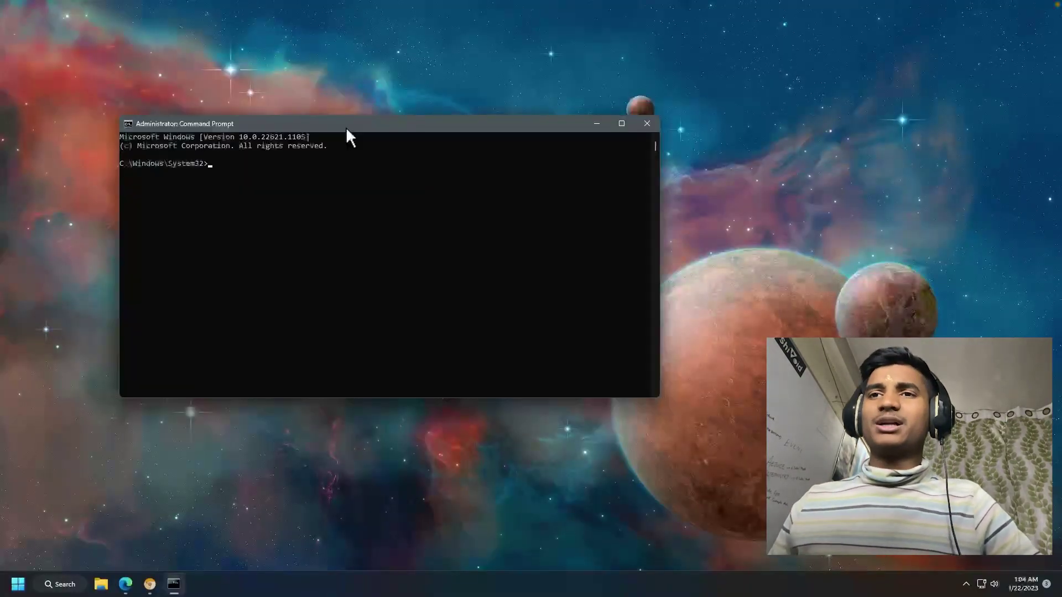
type("ipconfig")
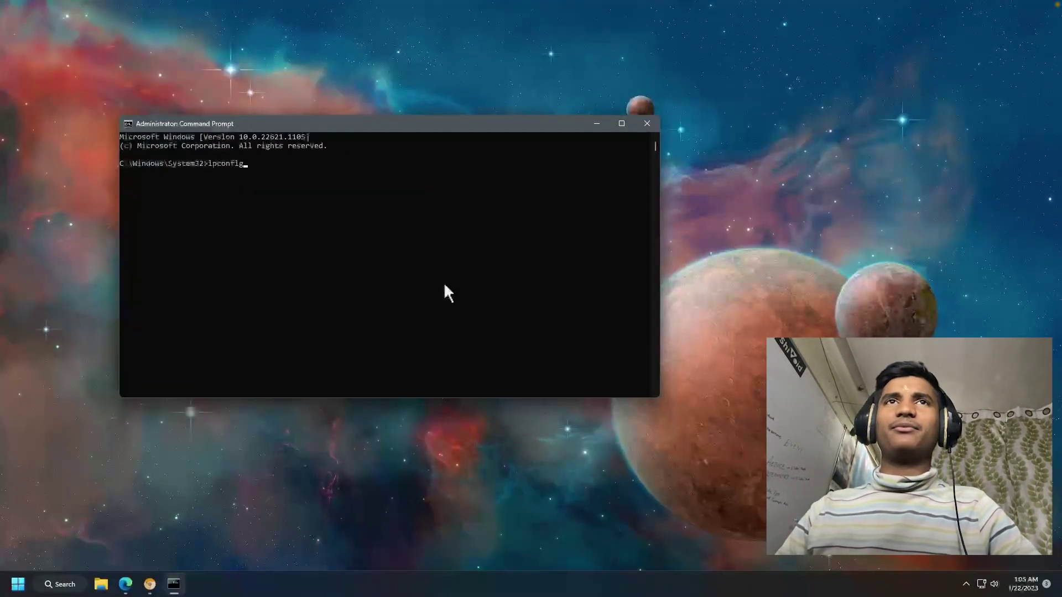
type(" /rele")
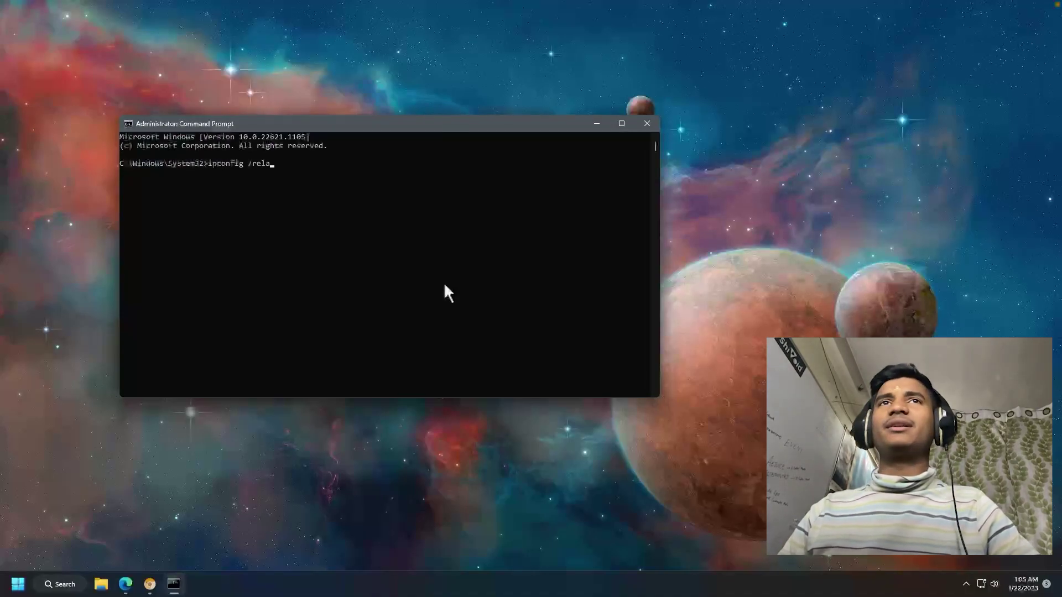
type("ase")
key("Return")
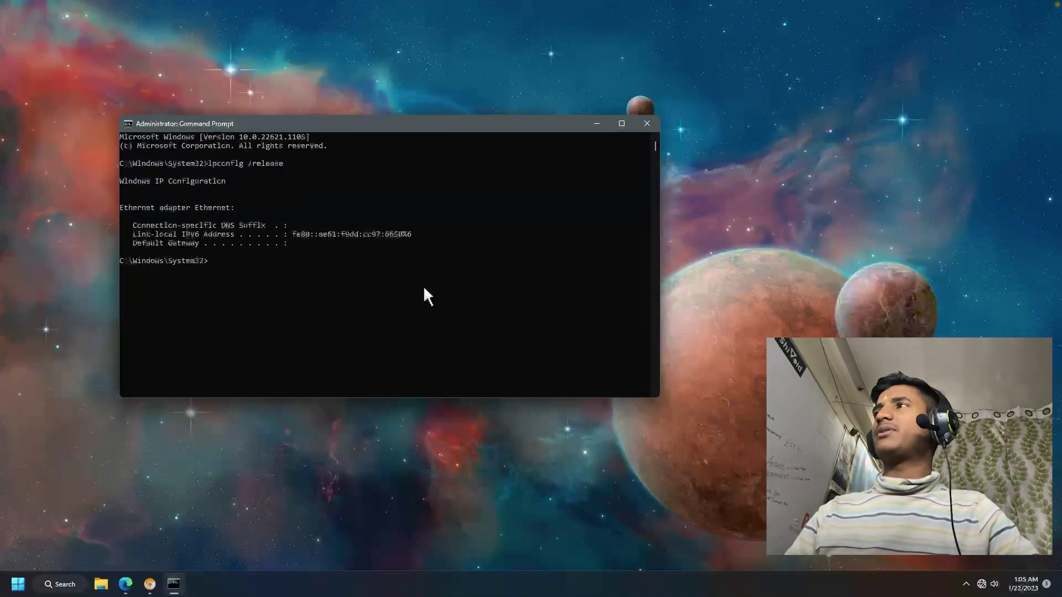
Step: Run ipconfig /renew, then ipconfig /flushdns to clear the DNS cache
type("ipconfig")
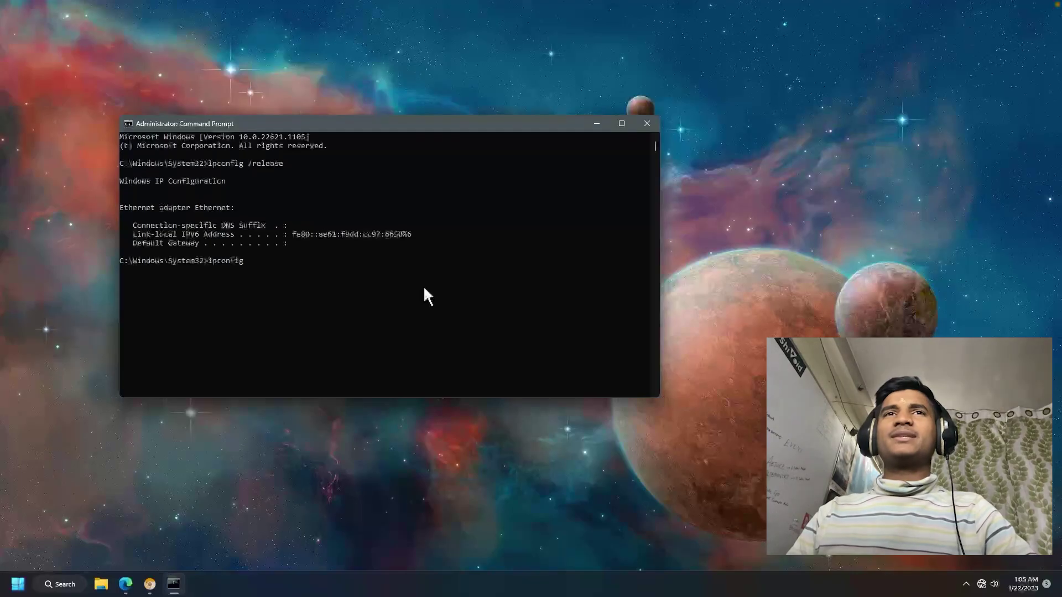
type(" /renew")
key("Return")
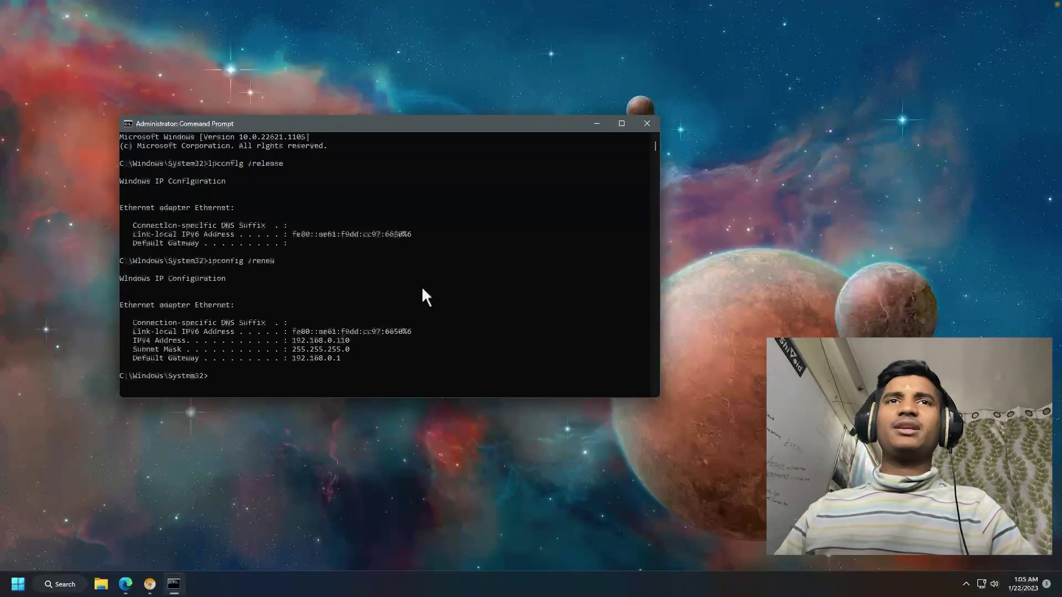
type("ipconfig /")
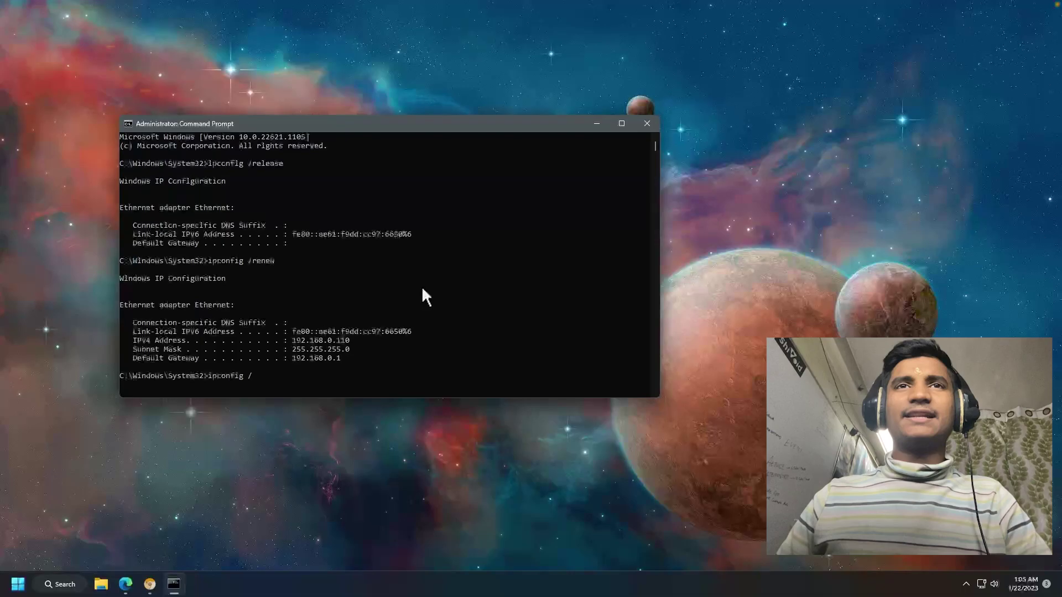
type("flushdns")
key("Return")
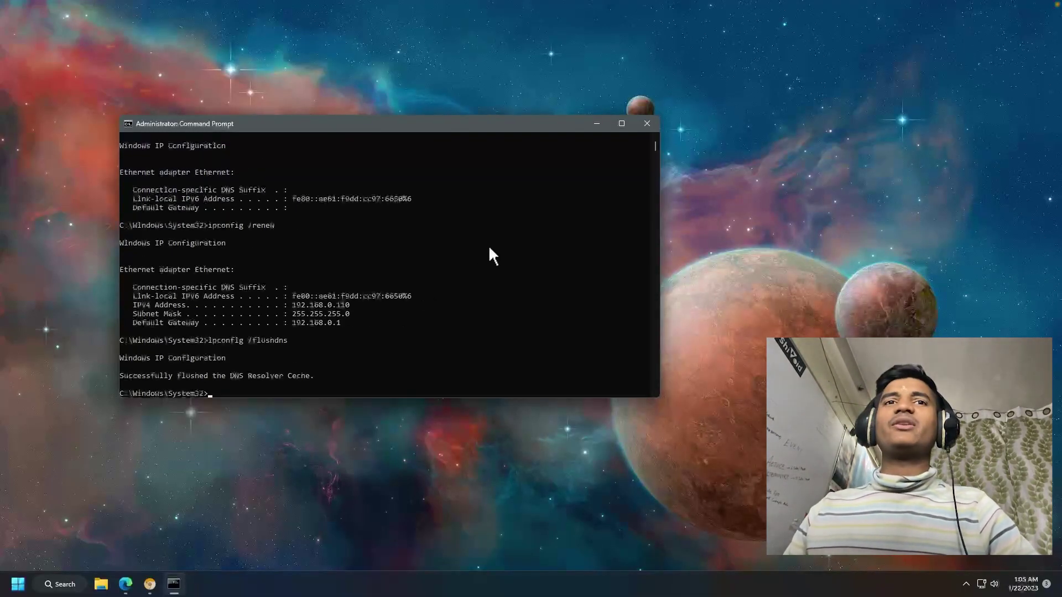
Step: Close the console and open Control Panel in Large icons view
left_click(647, 123)
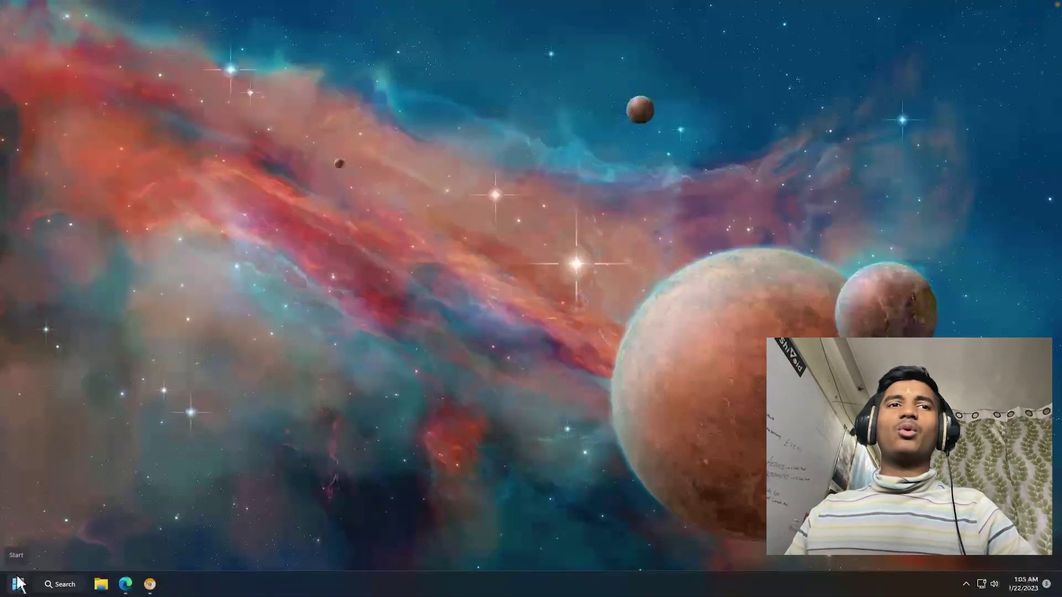
left_click(60, 583)
type("control Panel")
key("Return")
left_click(701, 101)
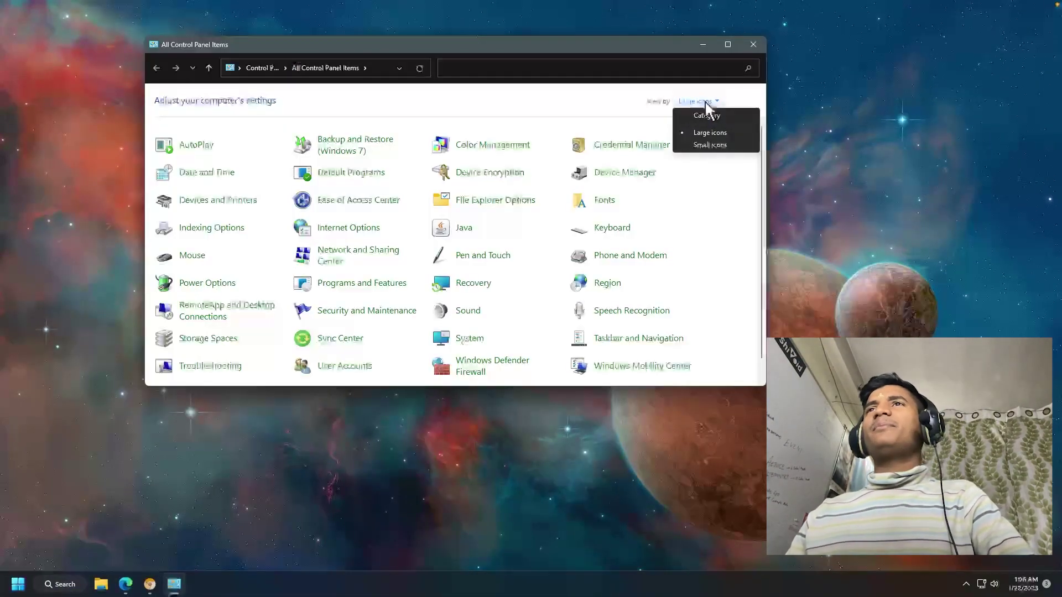
left_click(698, 133)
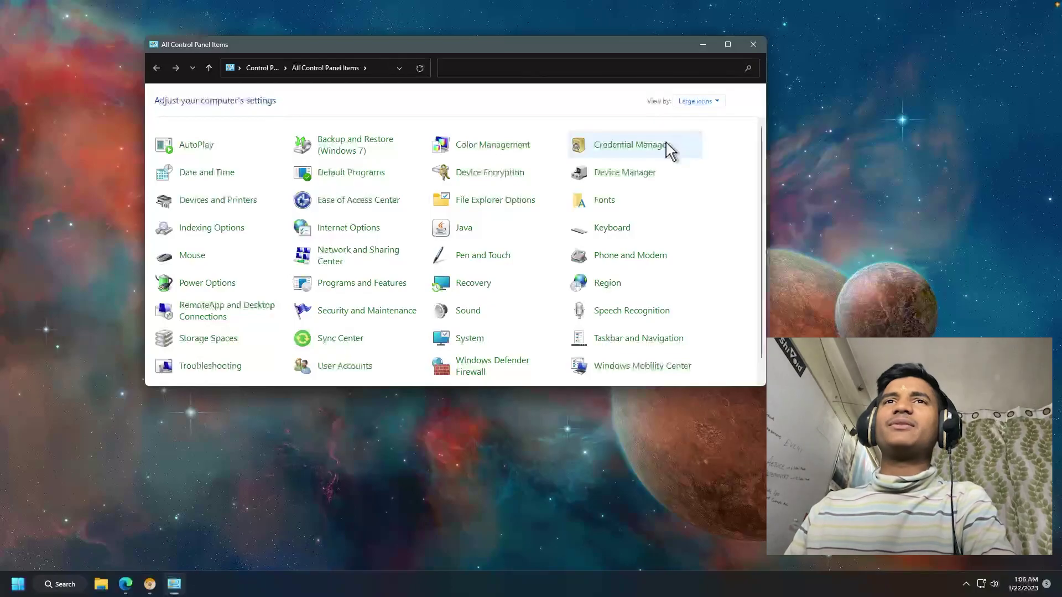
Step: Go to Network and Sharing Center and open the Ethernet connection's Properties
left_click(363, 263)
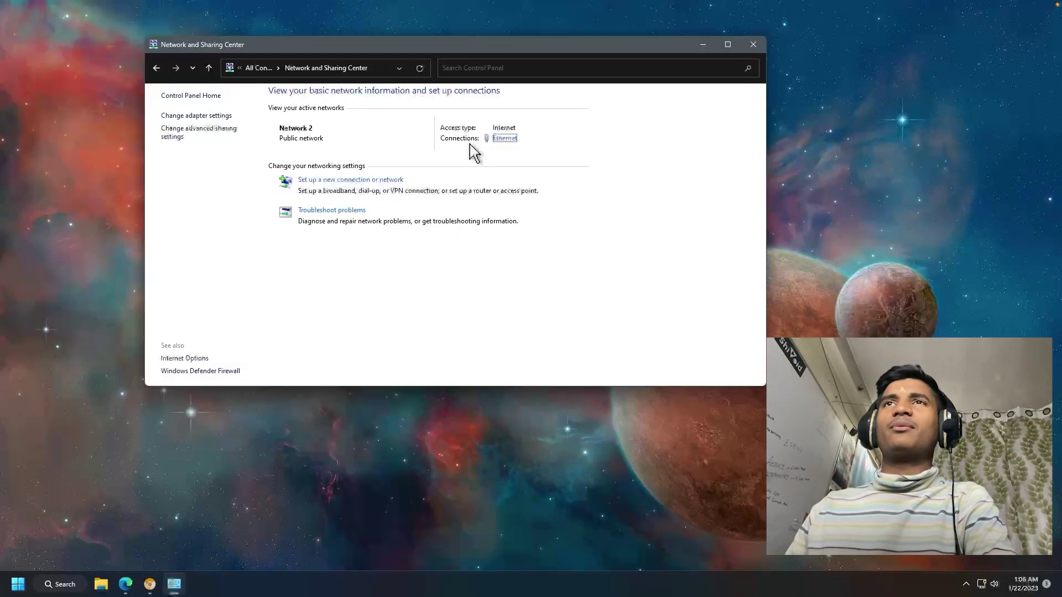
left_click(501, 143)
left_click(476, 383)
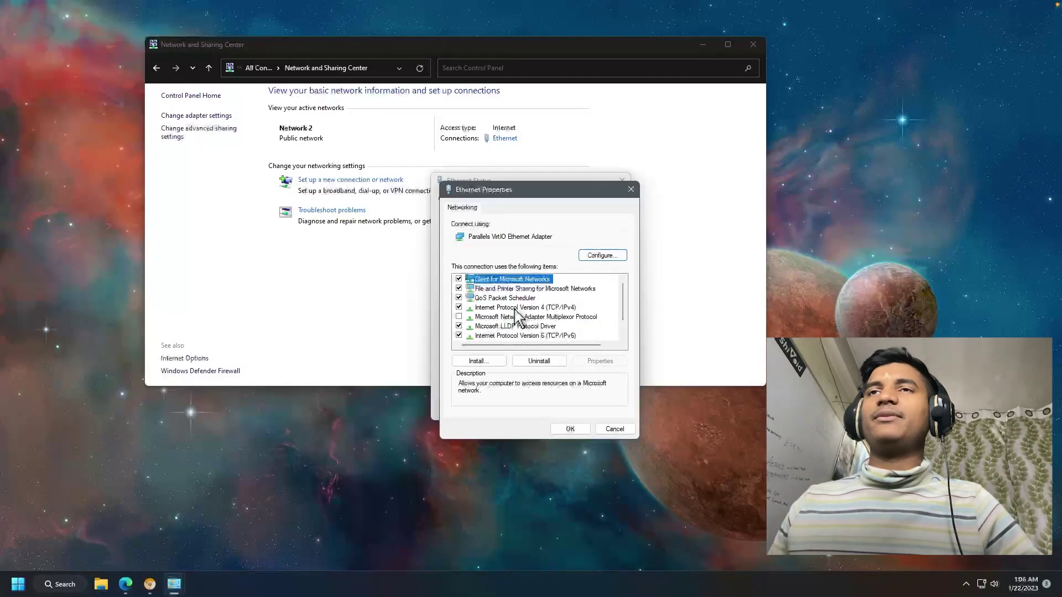
Step: Set Ethernet IPv4 DNS servers to 8.8.8.8 preferred and 8.8.4.4 alternate, then confirm
double_click(514, 308)
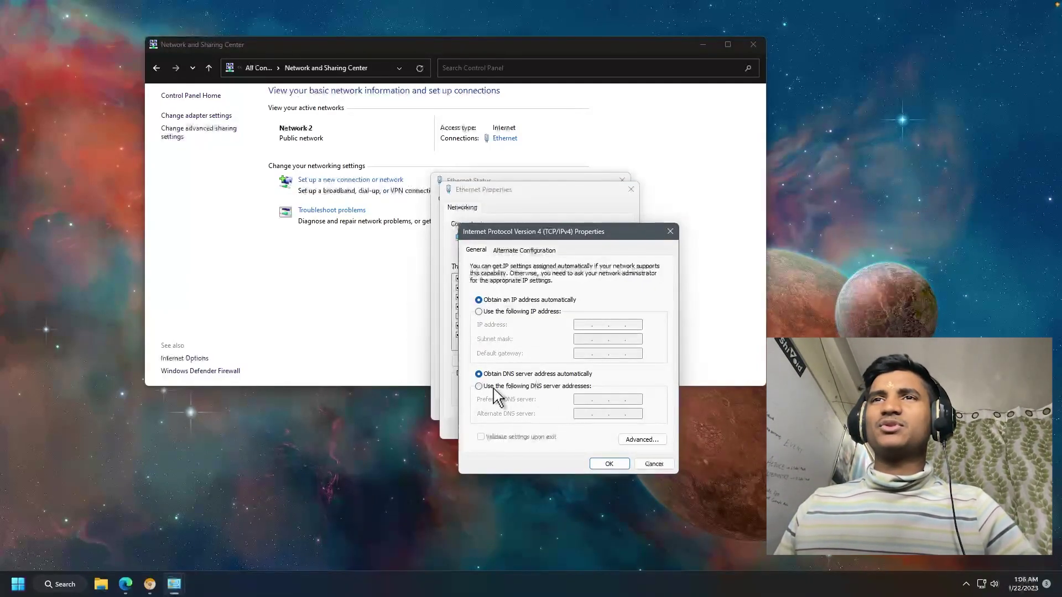
left_click(539, 386)
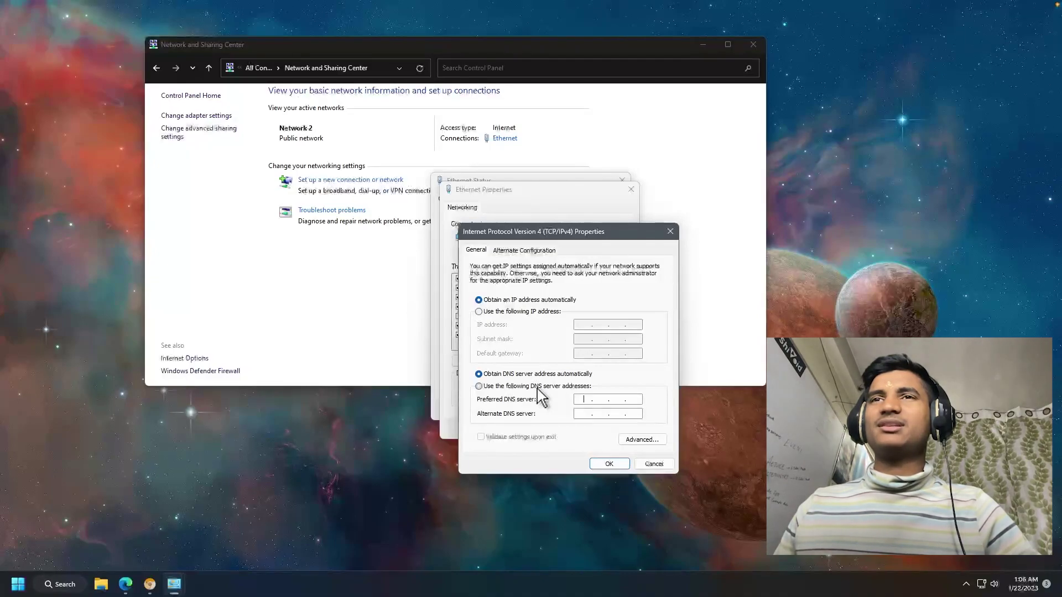
left_click(585, 399)
type("8")
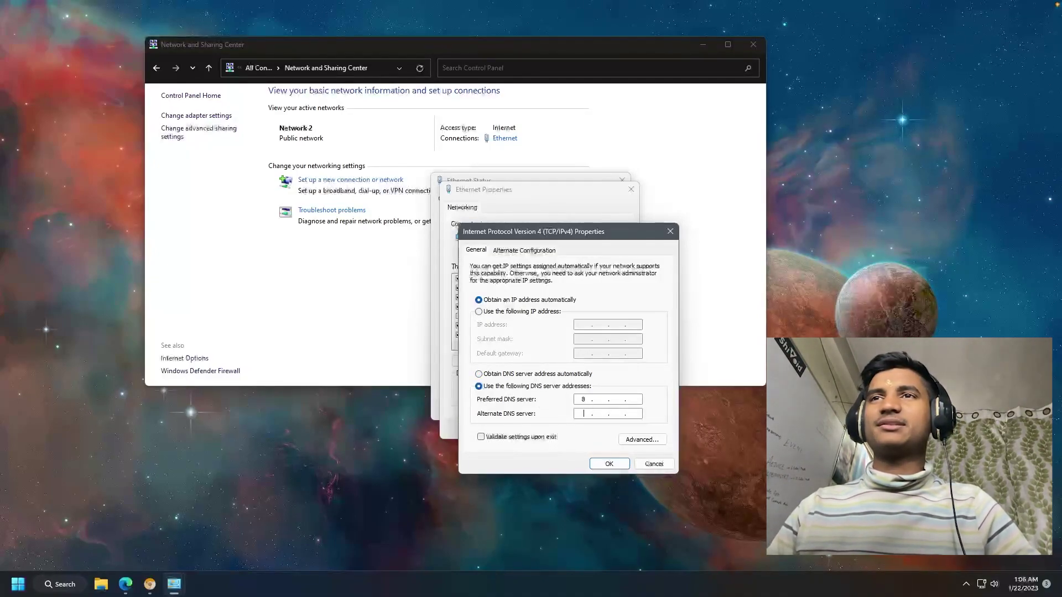
type(".8.8.")
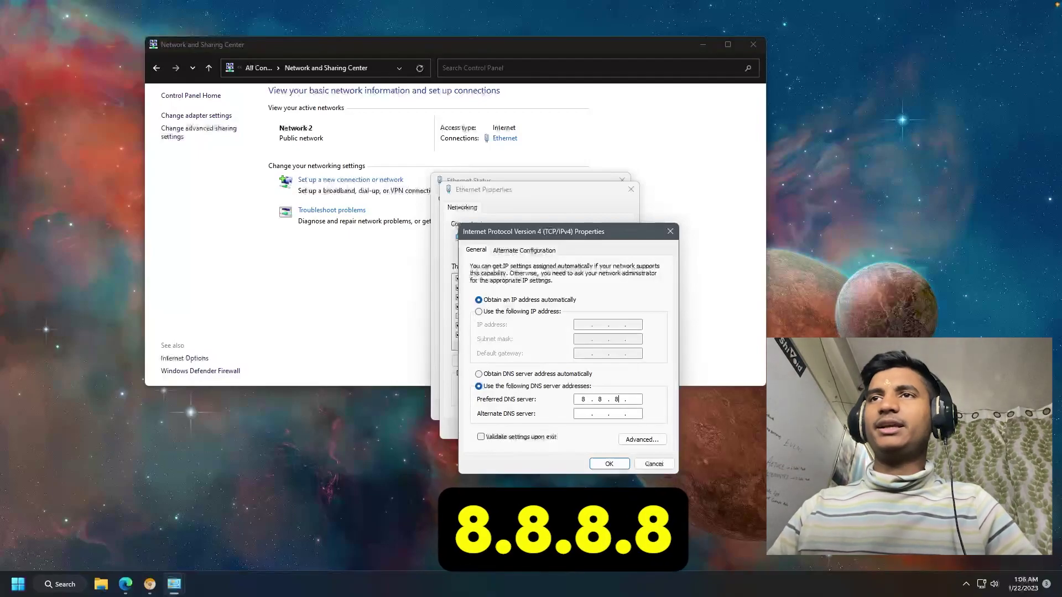
type("8")
left_click(584, 414)
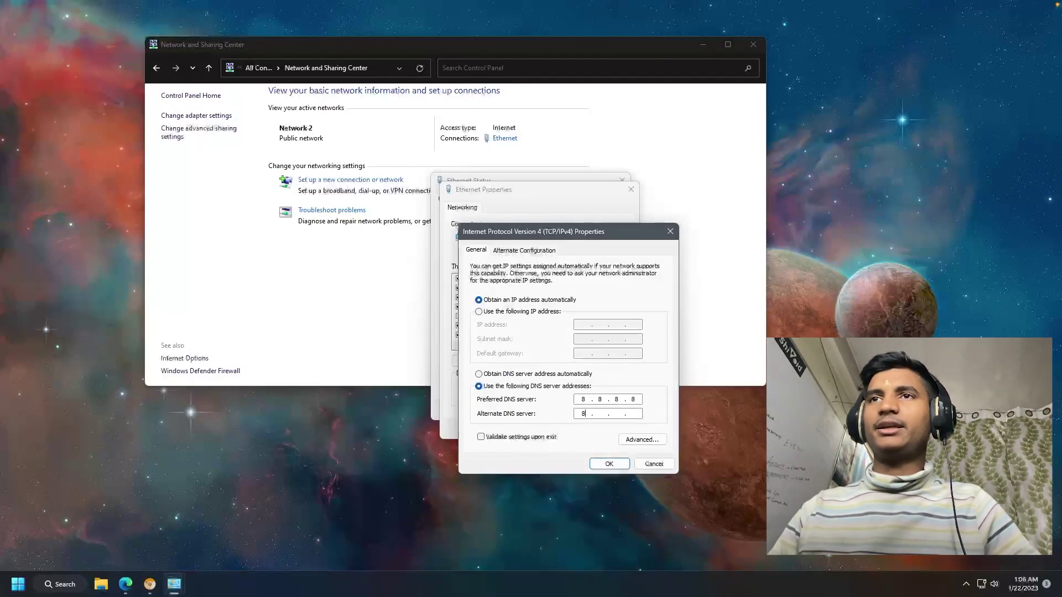
type("8.8.4.4")
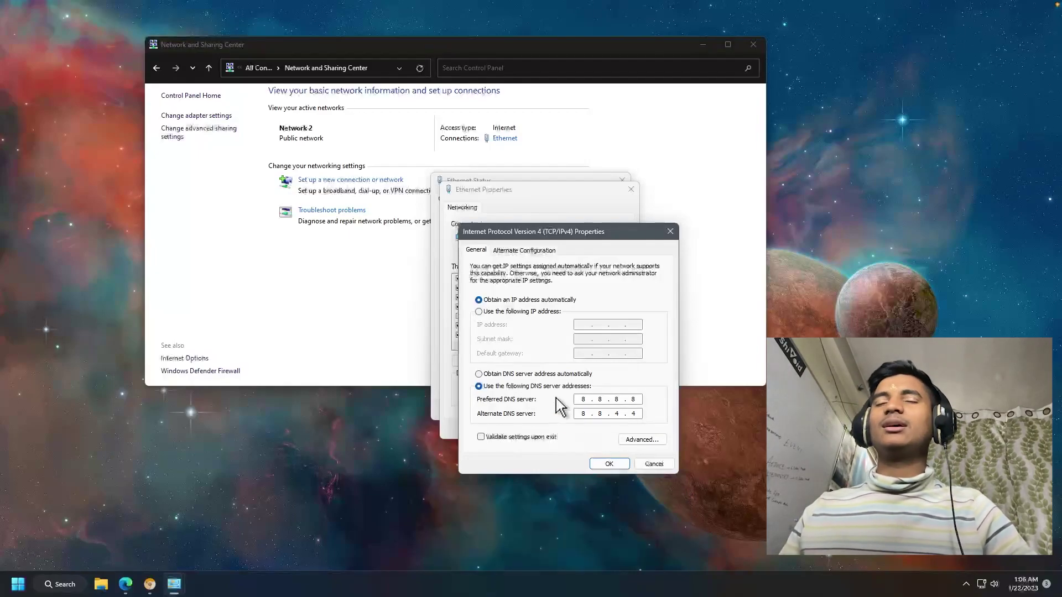
left_click(619, 465)
left_click(565, 428)
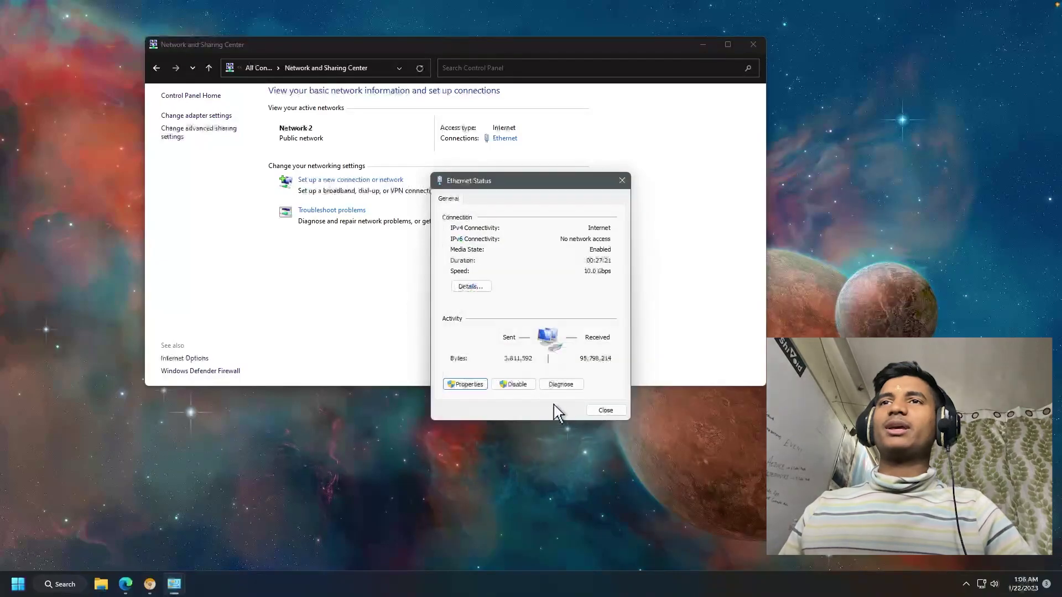
left_click(589, 411)
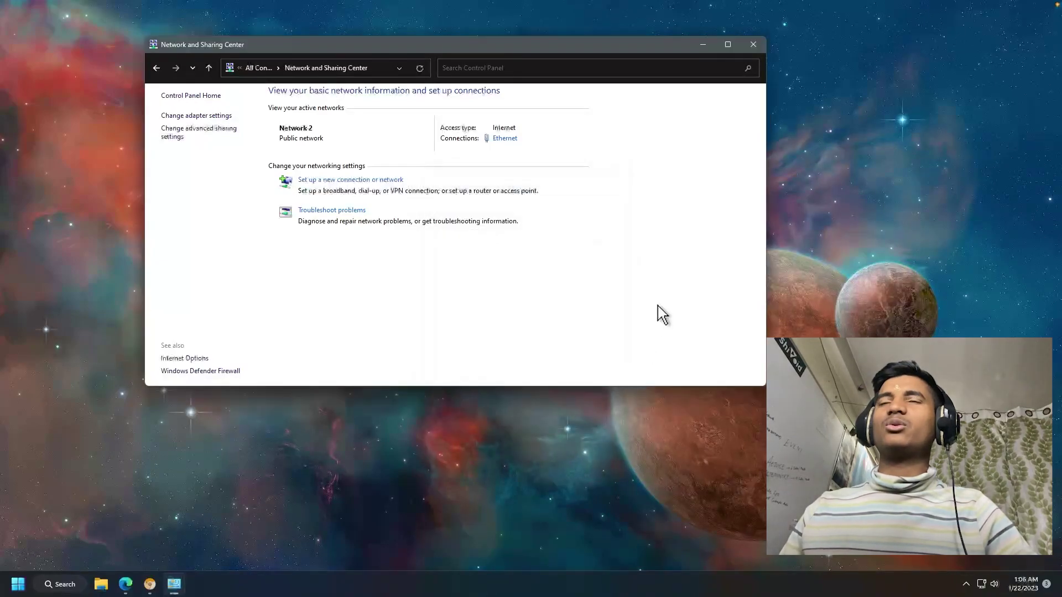
Step: Close Network and Sharing Center, reopen Chrome and search 'fire' in a new tab
left_click(753, 44)
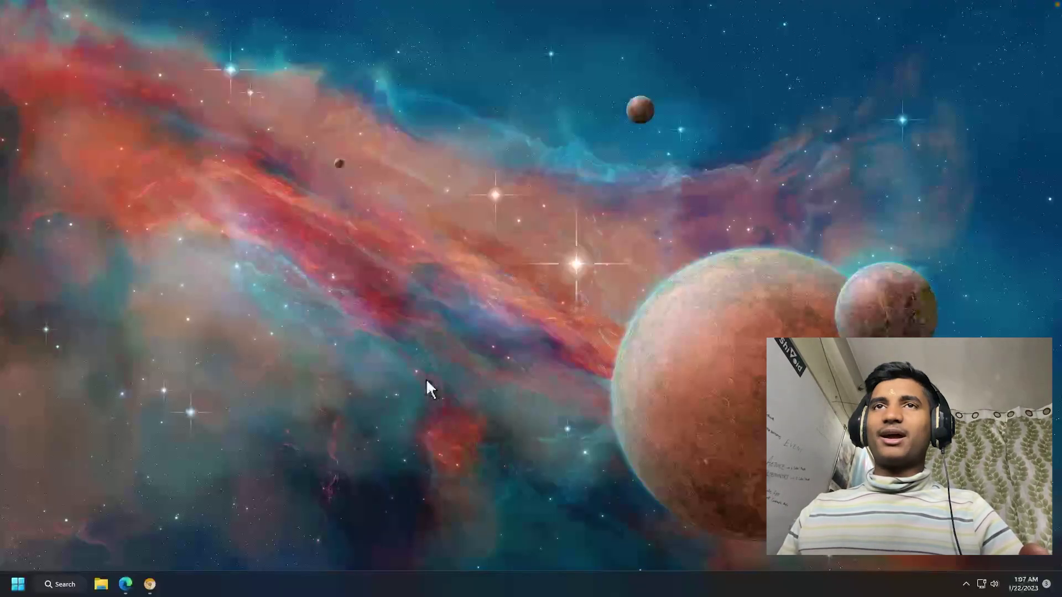
left_click(150, 584)
left_click(289, 28)
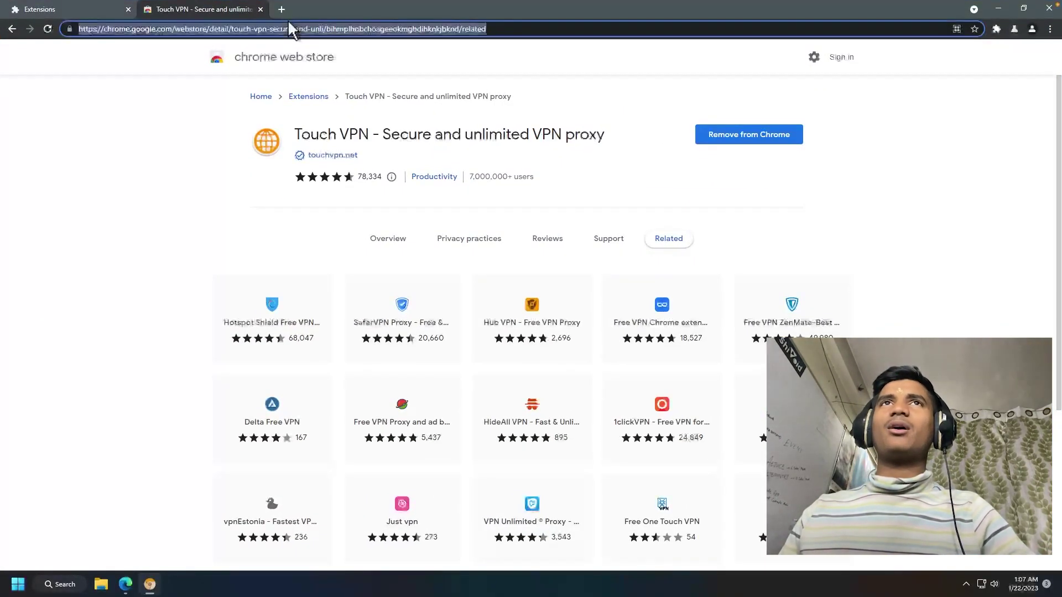
left_click(280, 9)
type("fire")
key("Return")
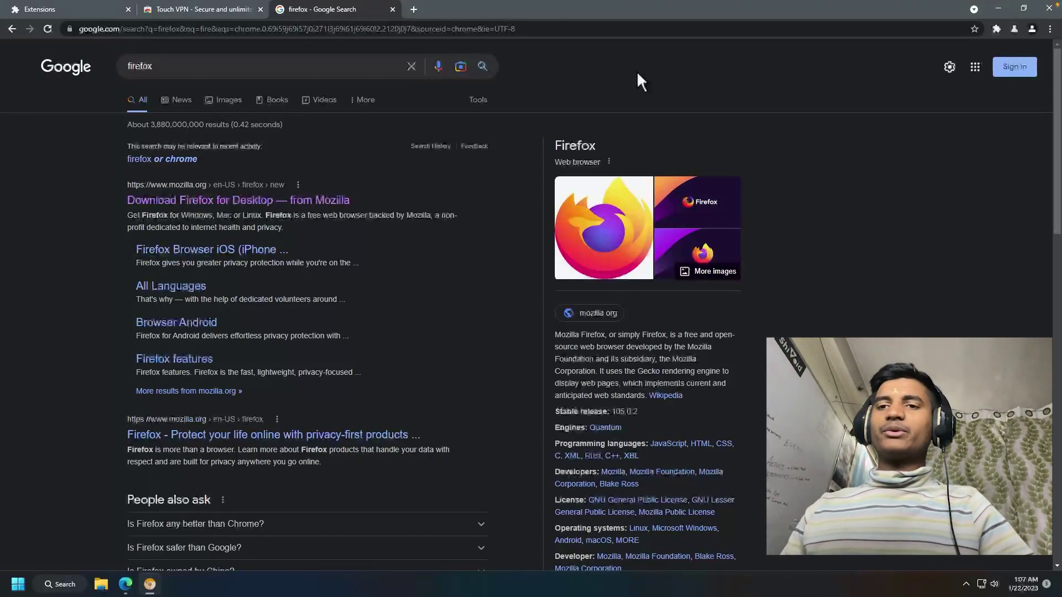
Step: Stop the Touch VPN connection from the extensions menu
left_click(996, 28)
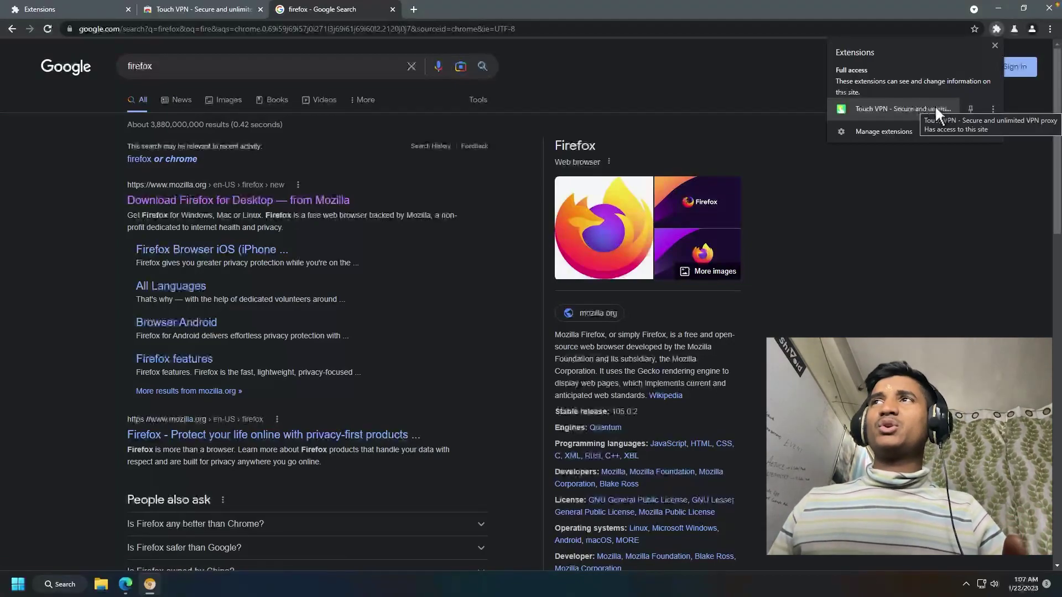
left_click(916, 108)
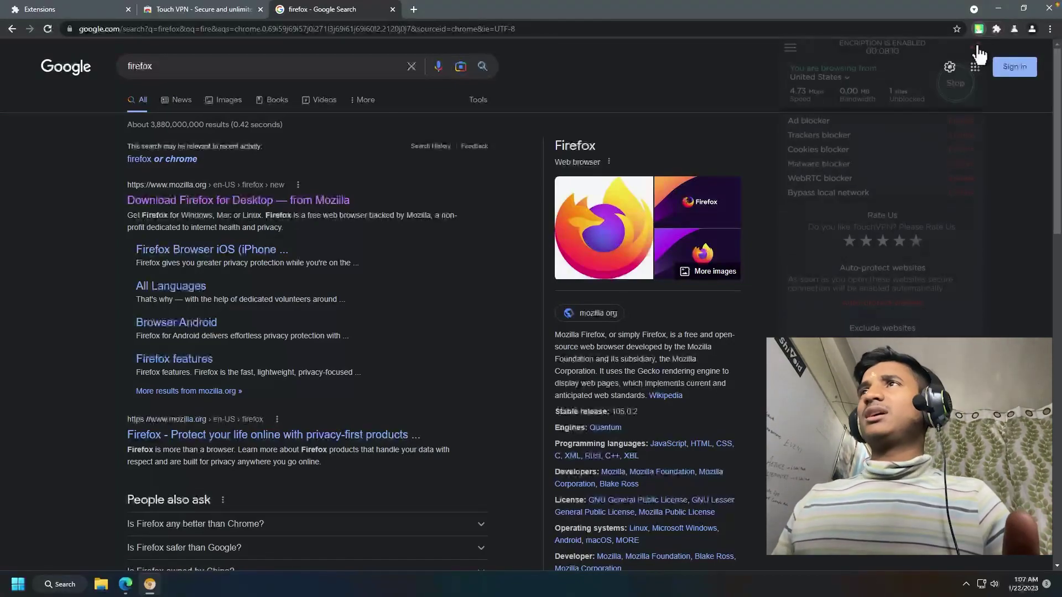
left_click(962, 85)
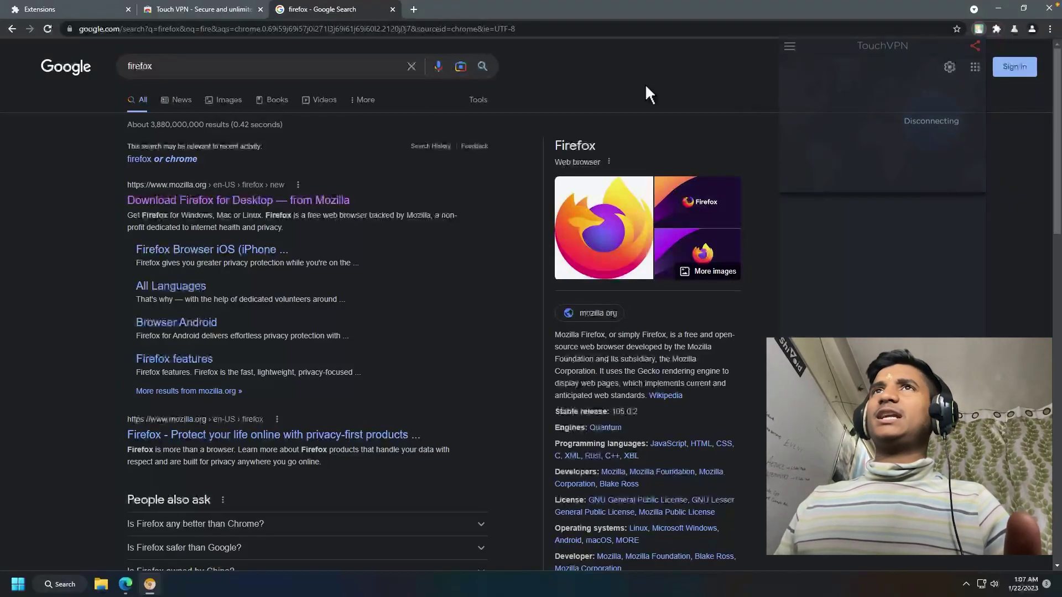
Step: Search 'chat gpt' in a new tab to reach OpenAI's ChatGPT page
left_click(414, 9)
type("chat gpt")
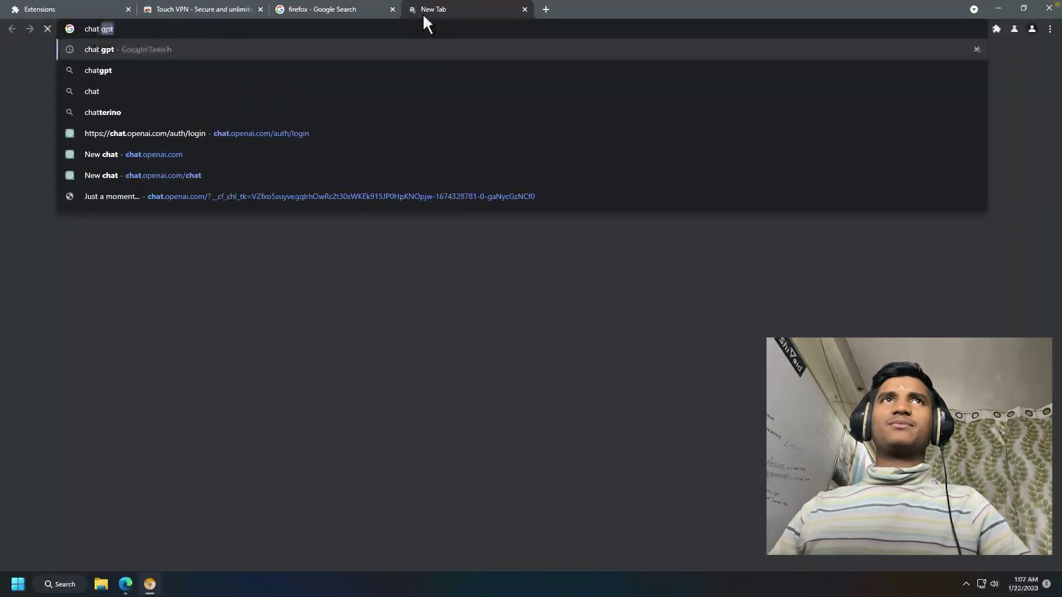
key("Return")
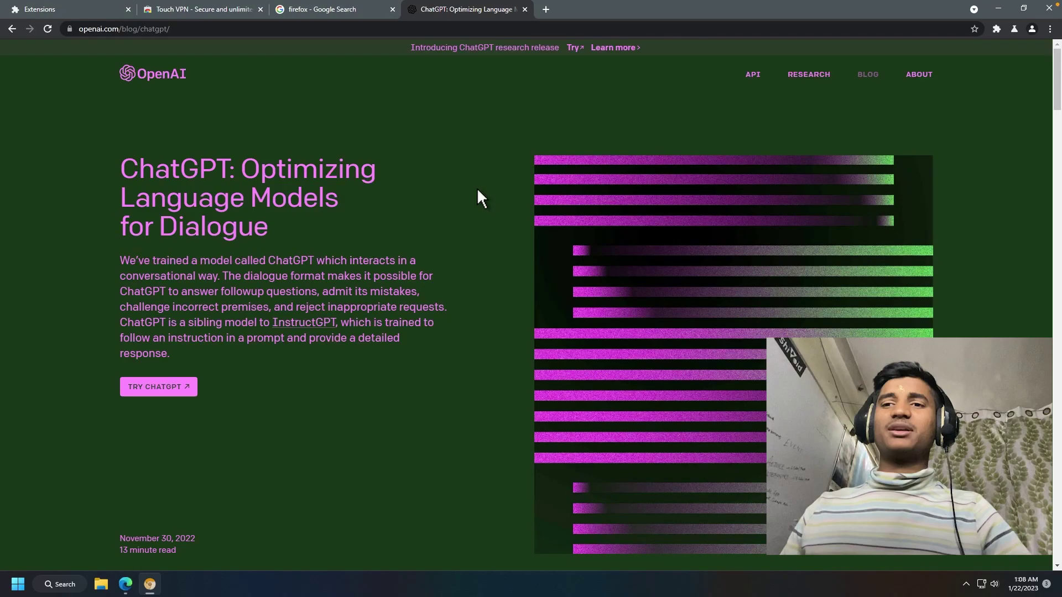